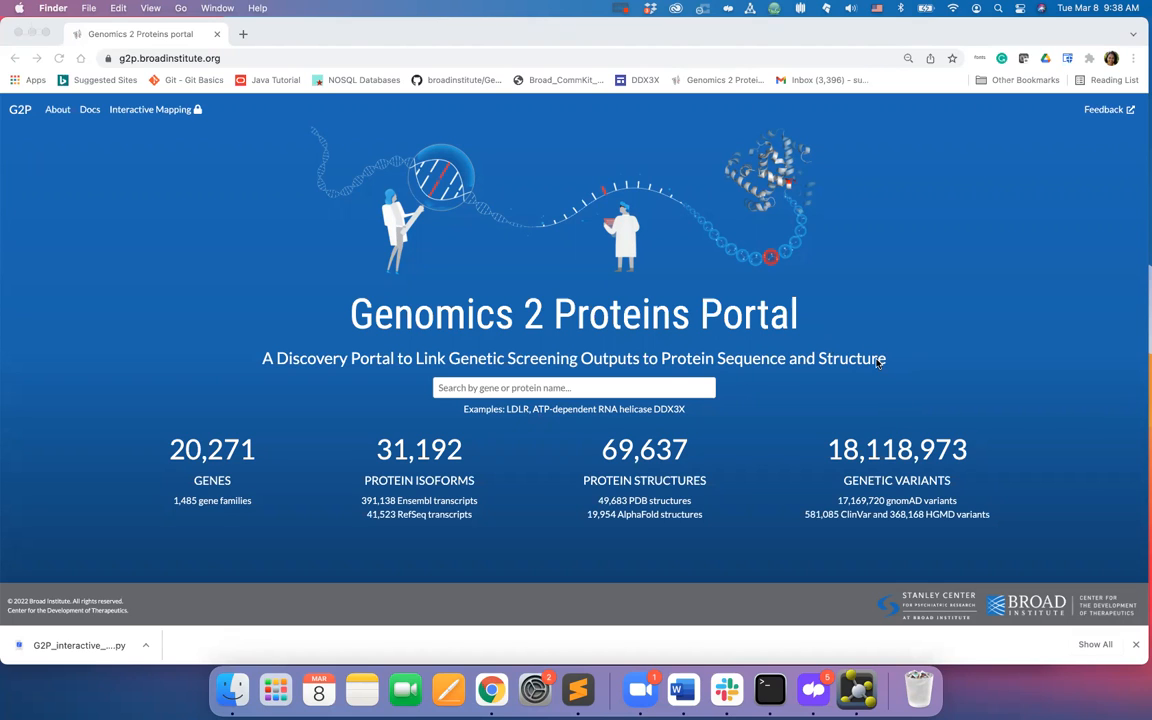
- Open Interactive Mapping and sign in with the Google account for broadinstitute.org
left_click(727, 392)
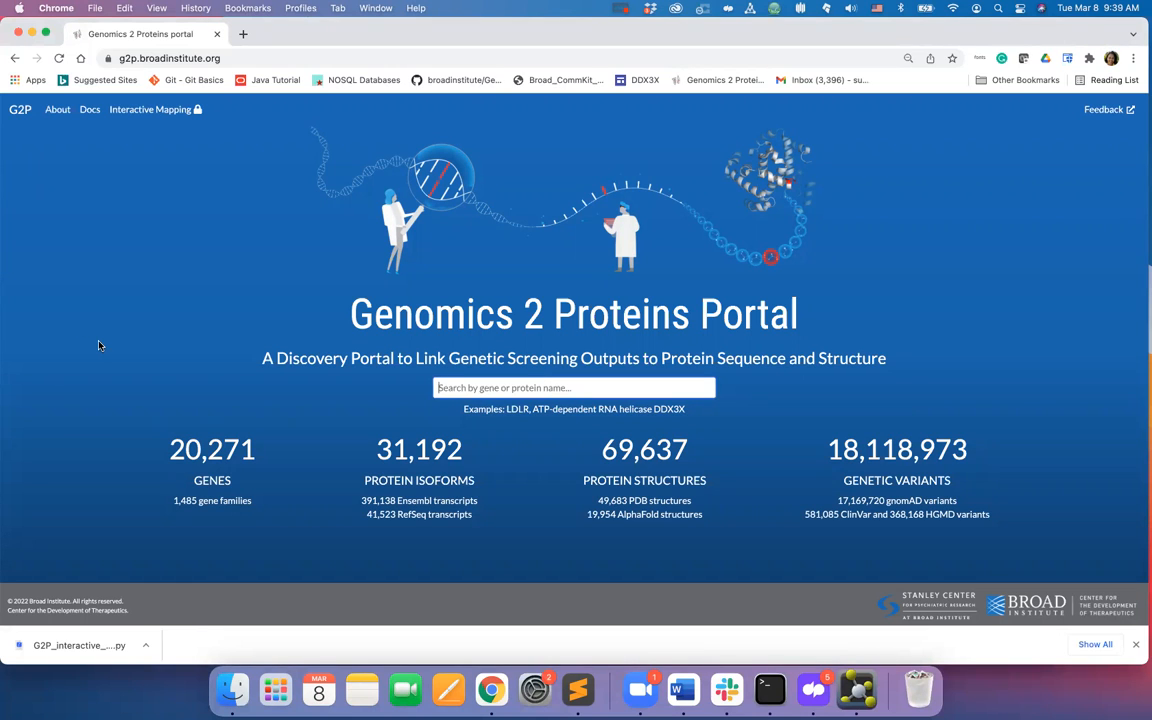
left_click(164, 108)
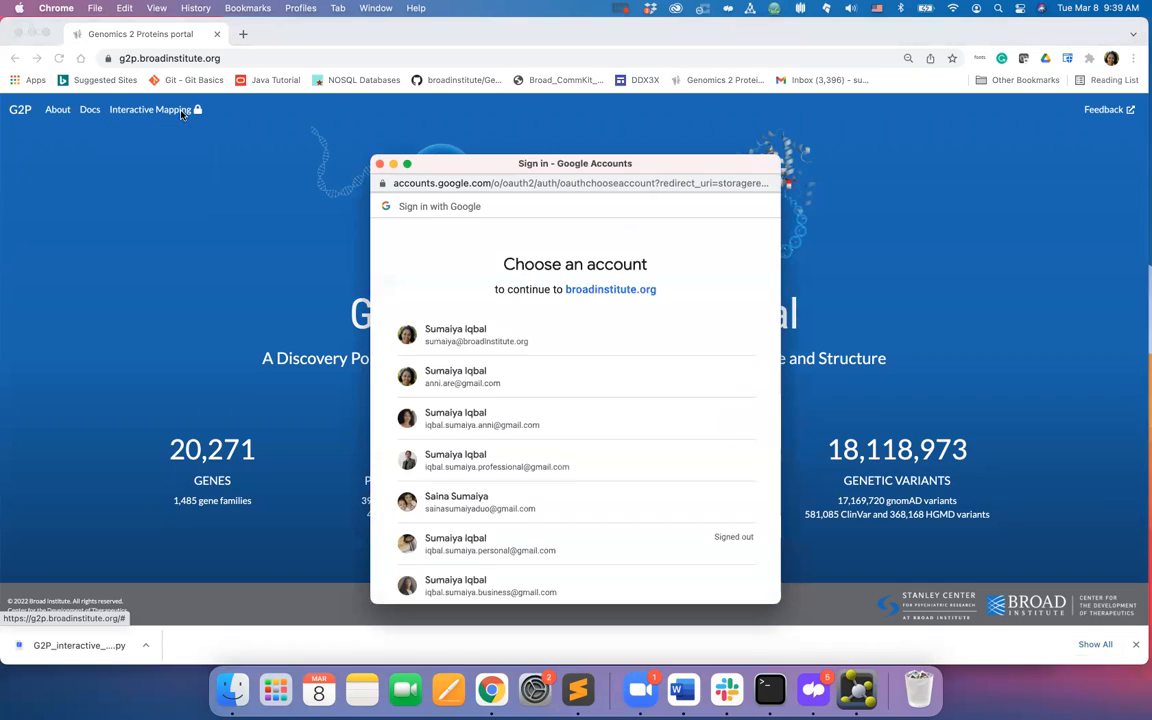
left_click(484, 338)
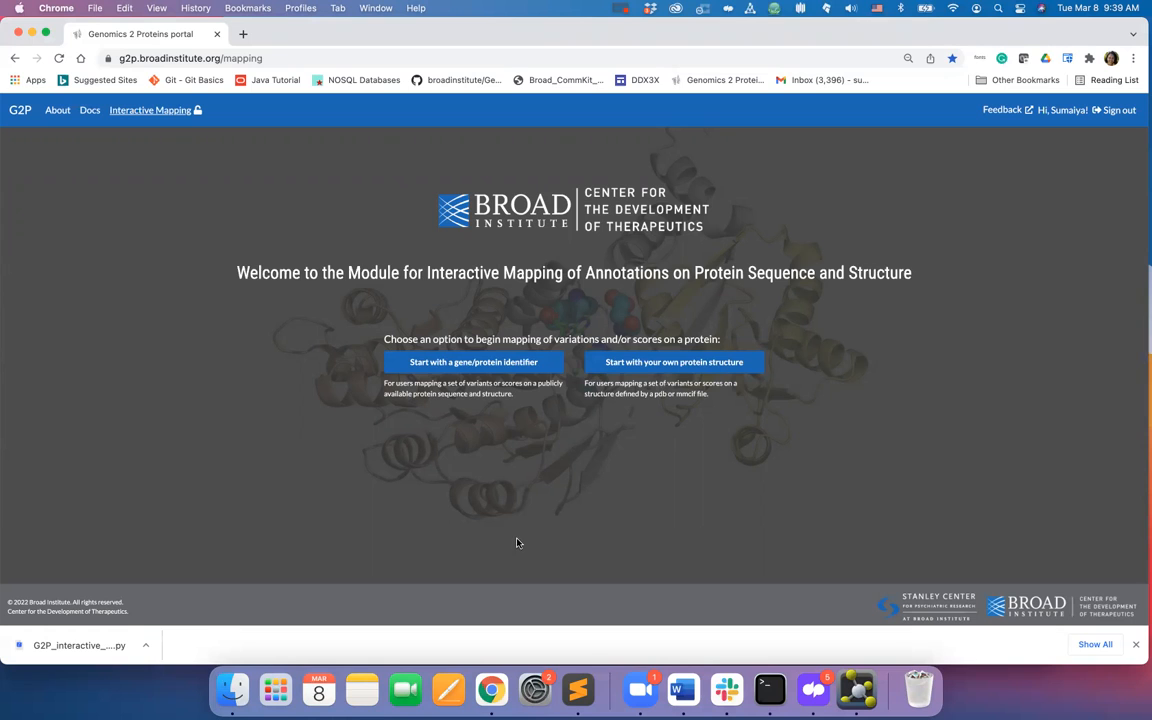
- Start mapping from a gene/protein identifier and load the CDKL5 example protein sequence
left_click(521, 363)
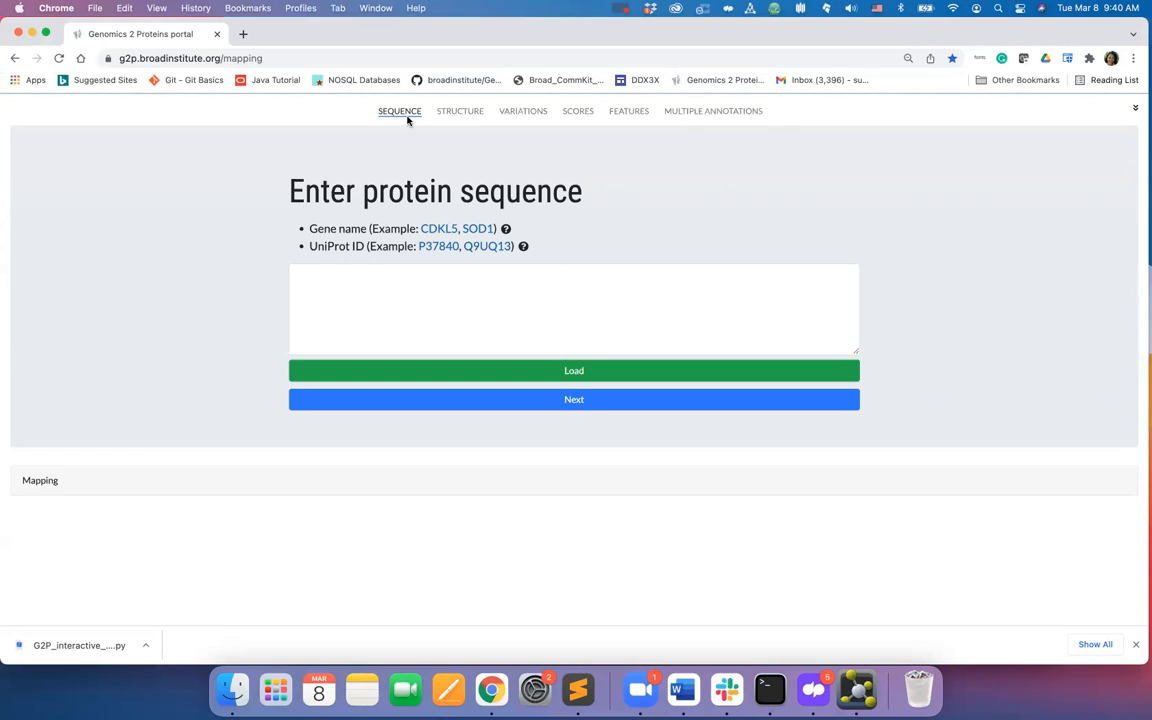
left_click(436, 230)
left_click(502, 372)
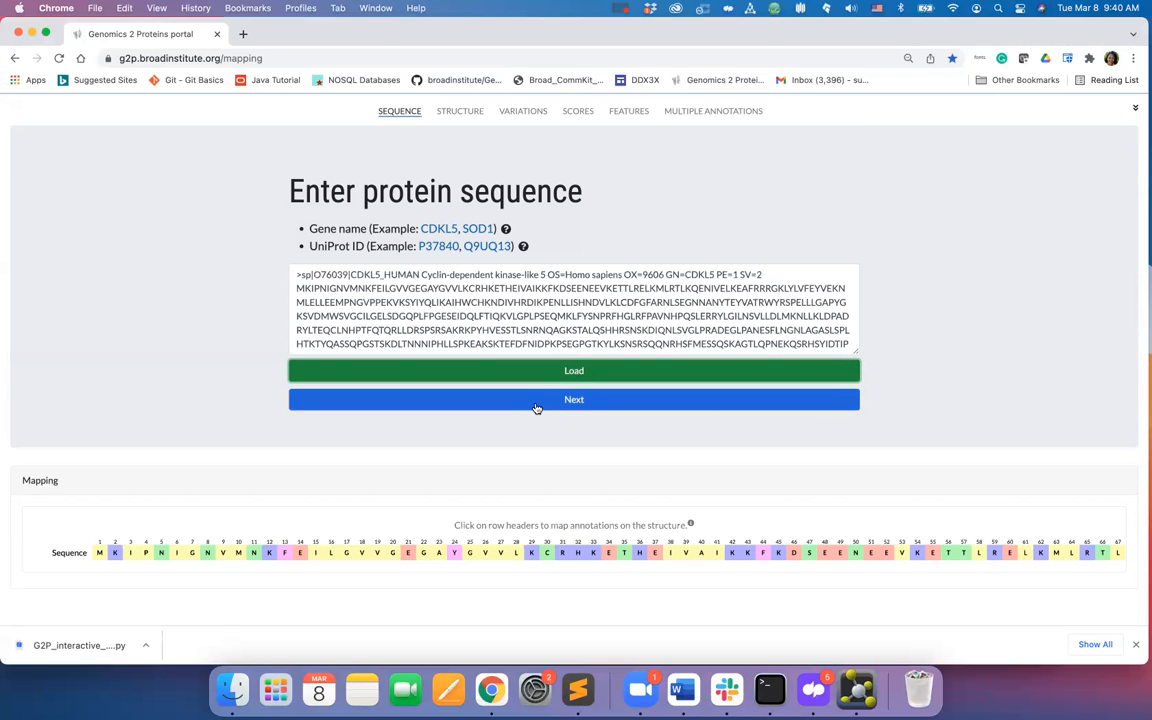
- Advance to structure entry, compare the PDB and AlphaFold DB options, and load PDB structure 4bgq
left_click(536, 404)
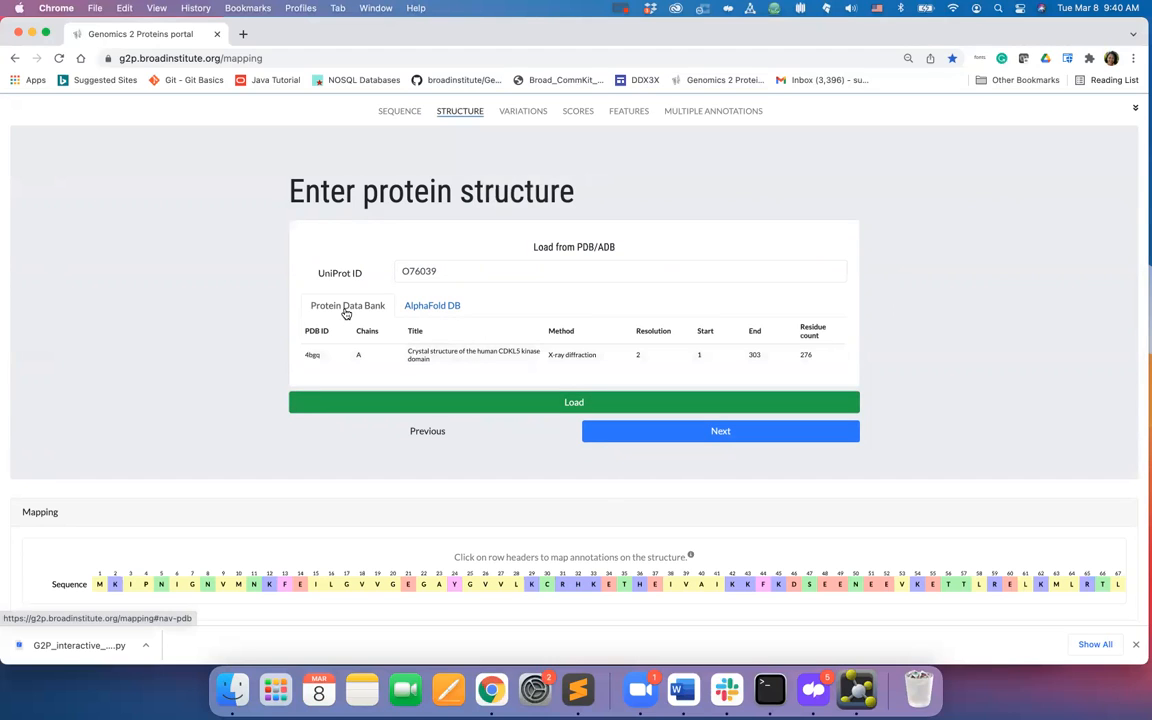
left_click(430, 308)
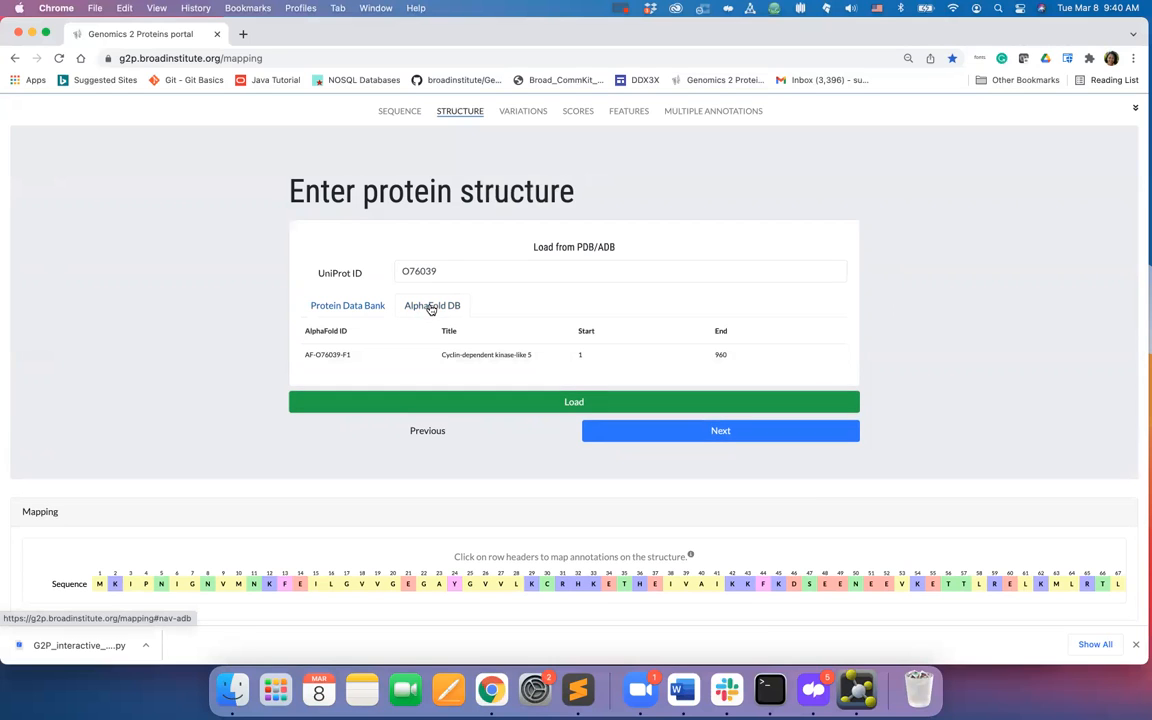
left_click(373, 307)
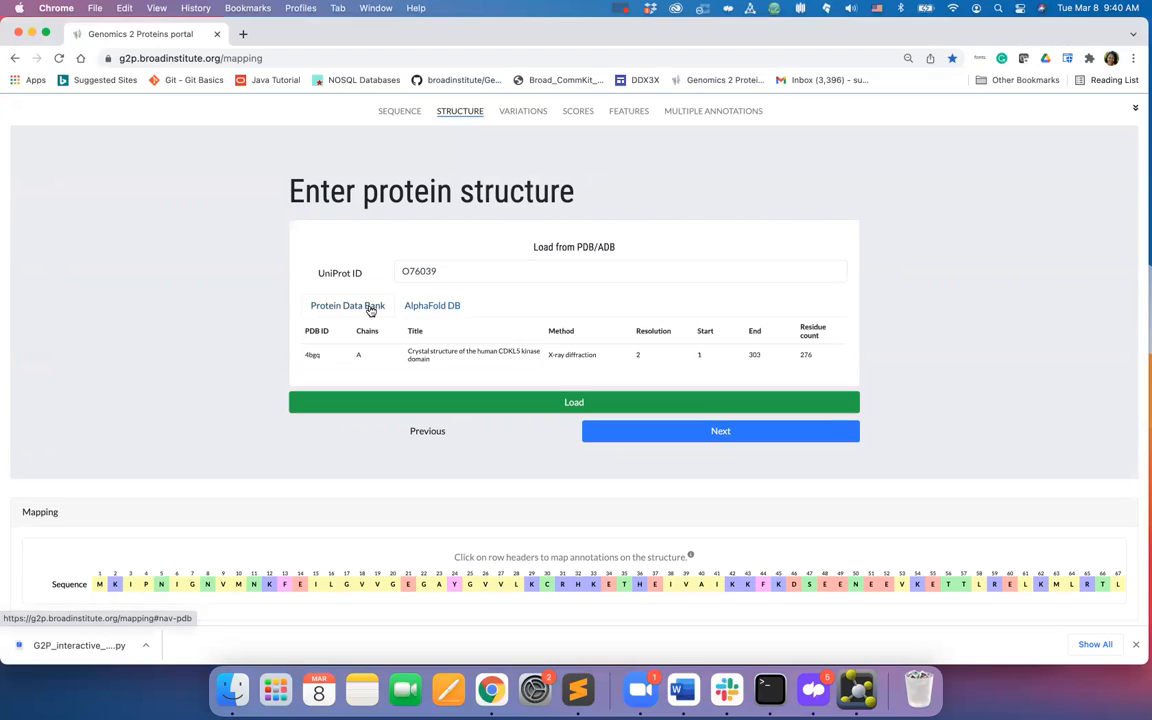
left_click(415, 363)
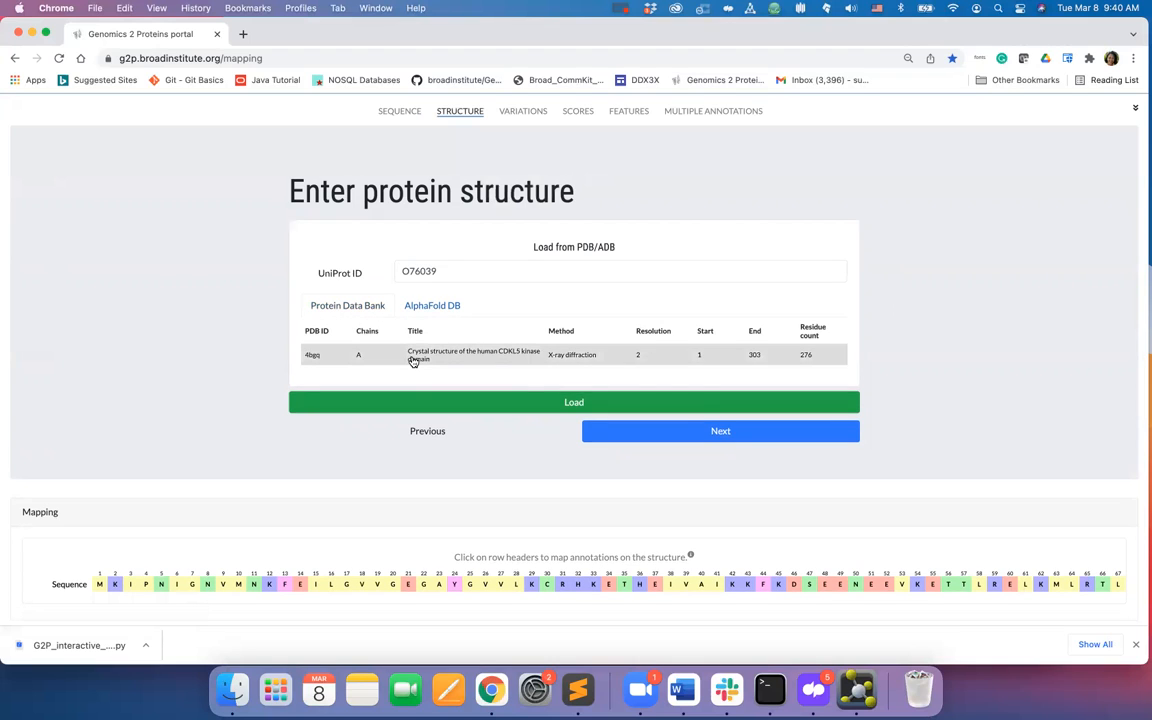
left_click(530, 401)
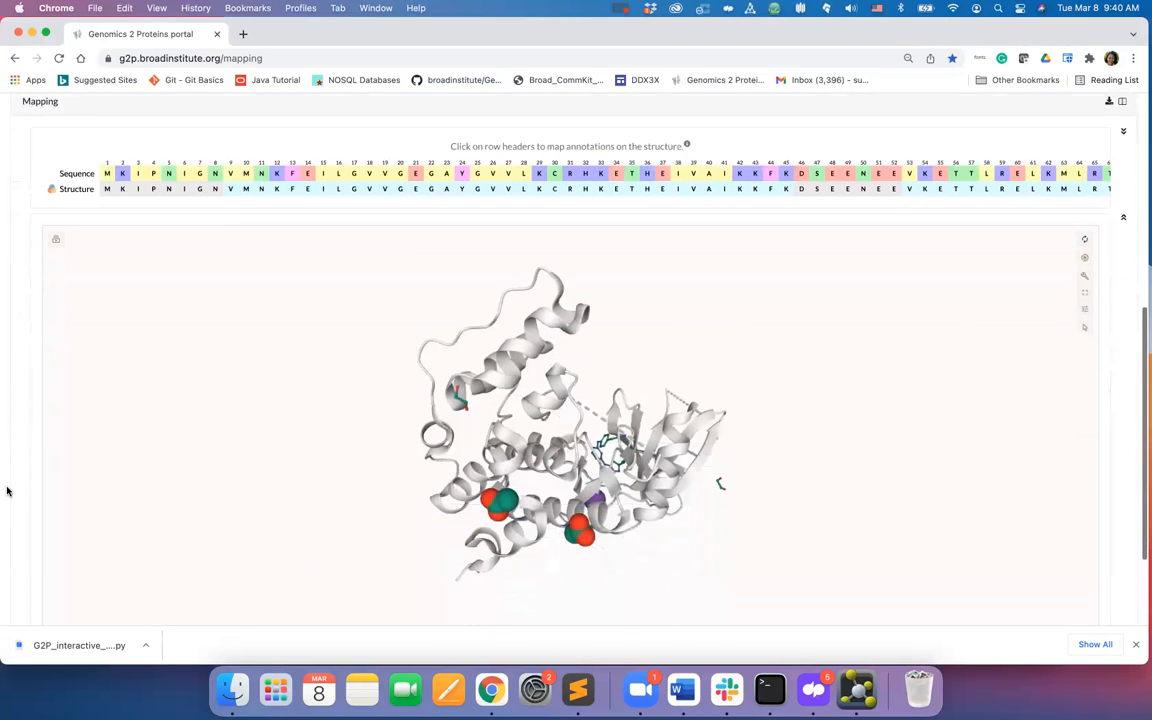
- Rotate the loaded 3D structure and toggle the Structure row's mapping on and off to inspect it
left_click_drag(632, 542, 493, 428)
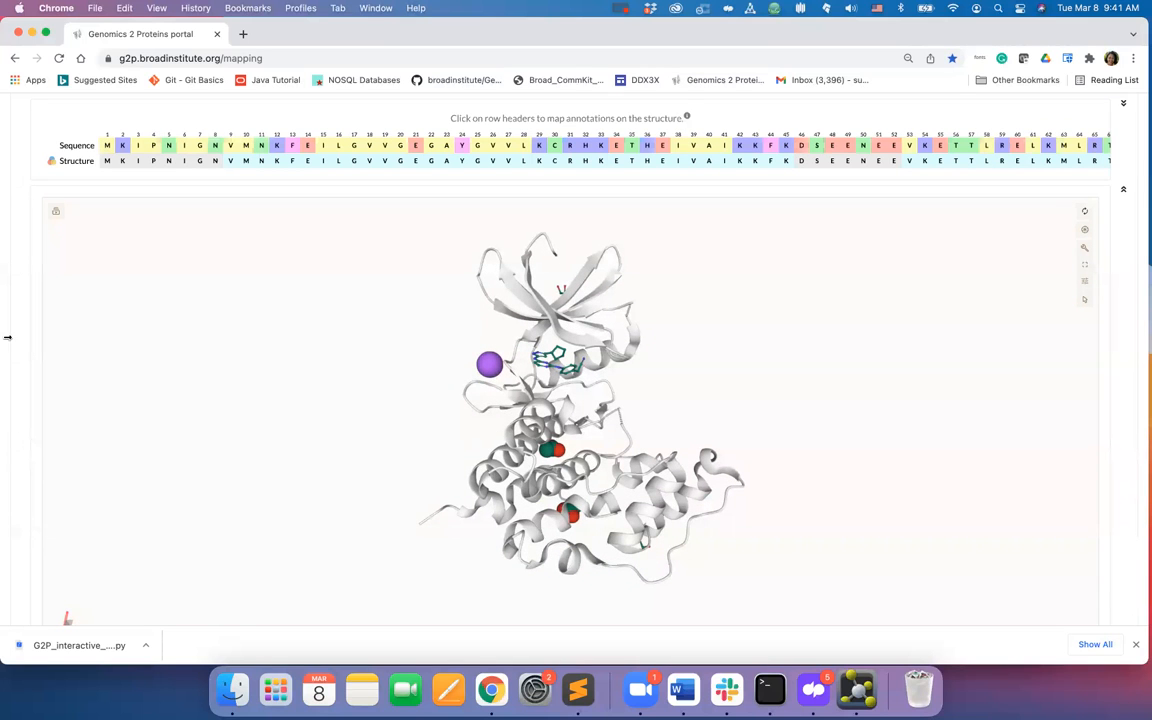
scroll(15, 275, "up", 2)
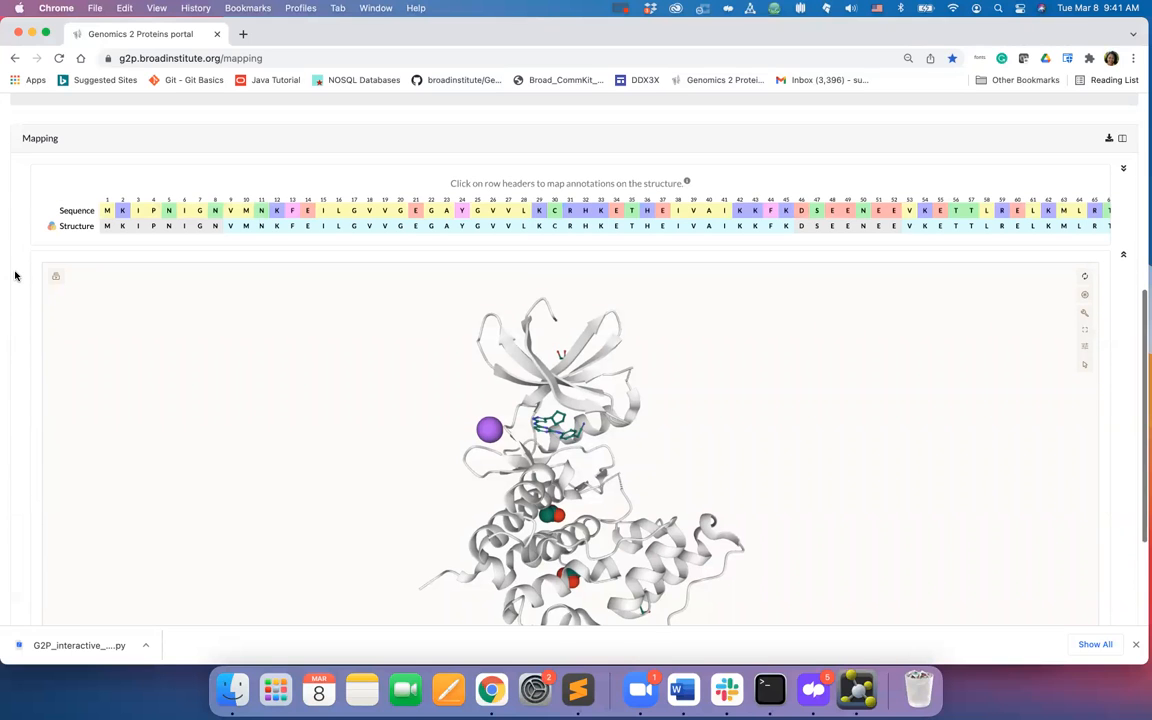
scroll(15, 275, "up", 1)
scroll(15, 275, "up", 1)
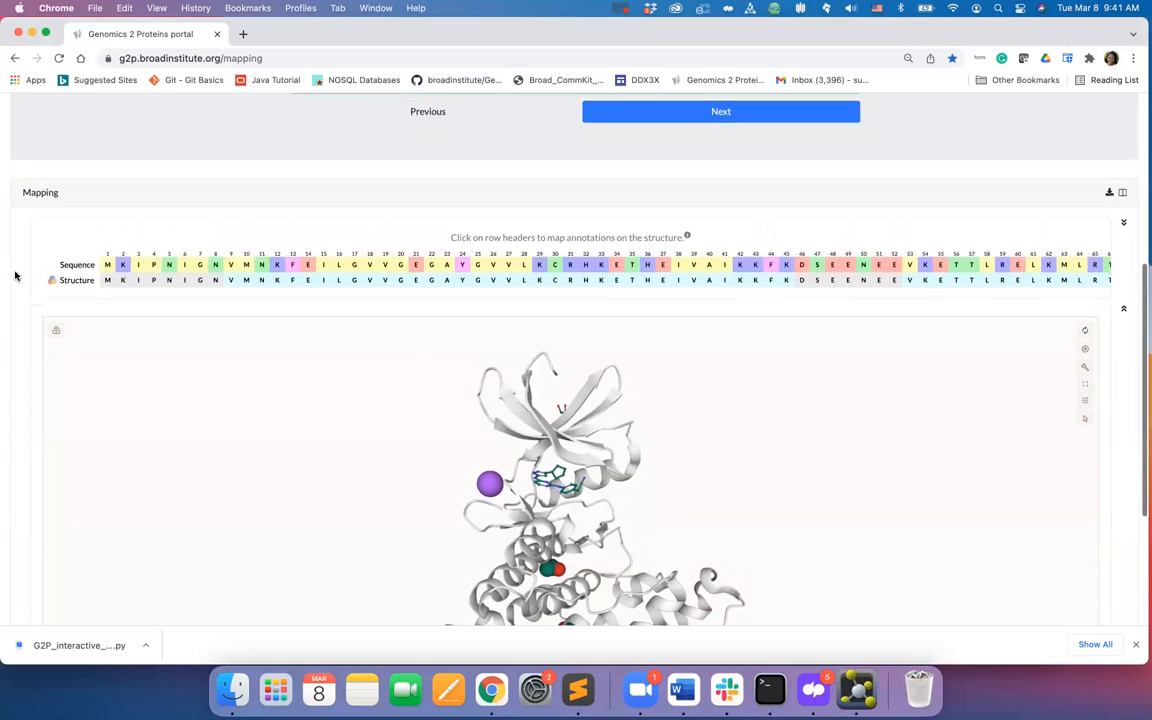
scroll(23, 268, "down", 2)
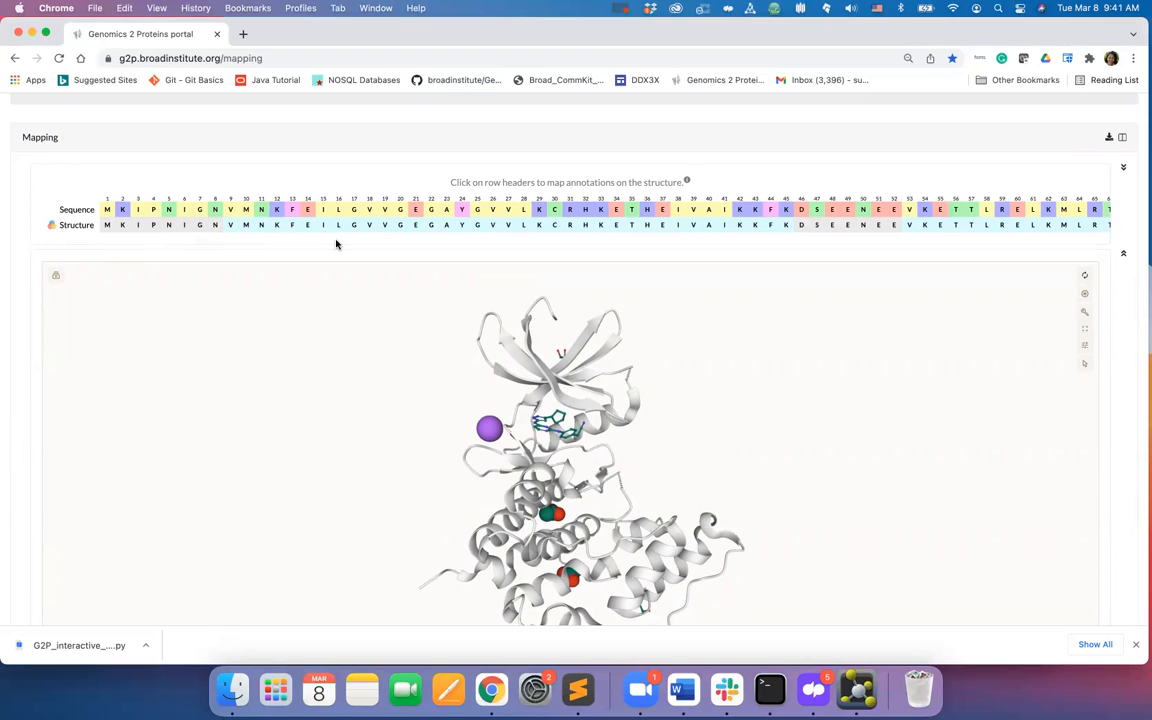
left_click(78, 228)
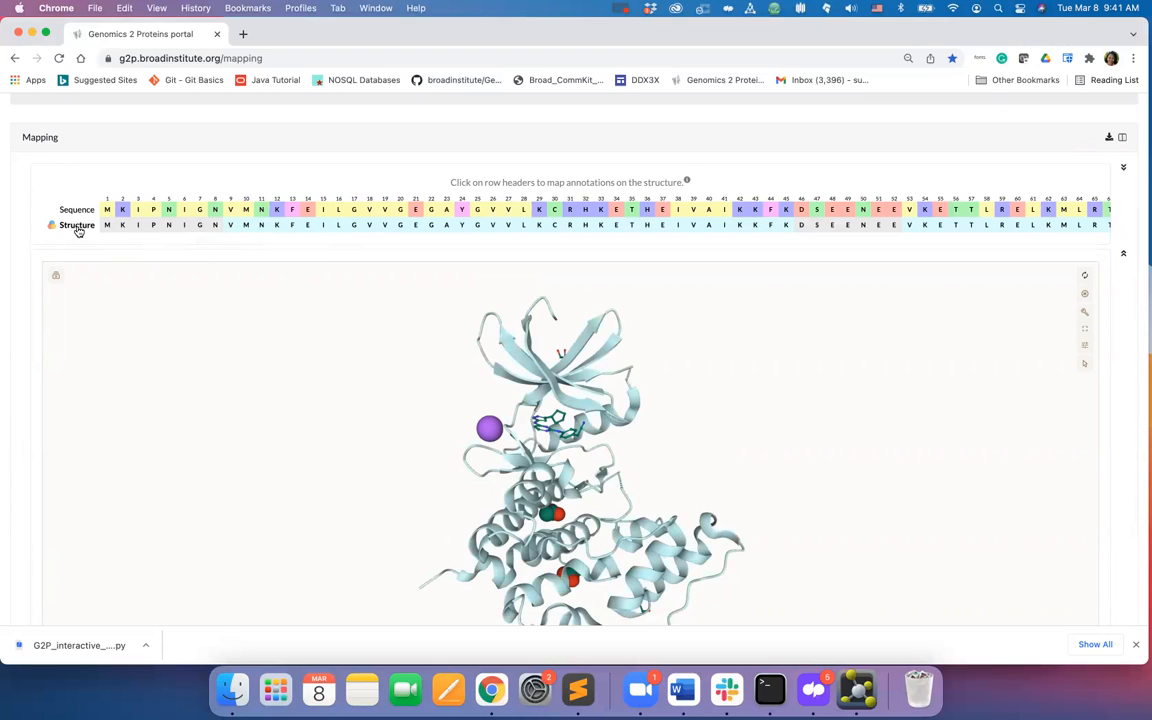
left_click(79, 230)
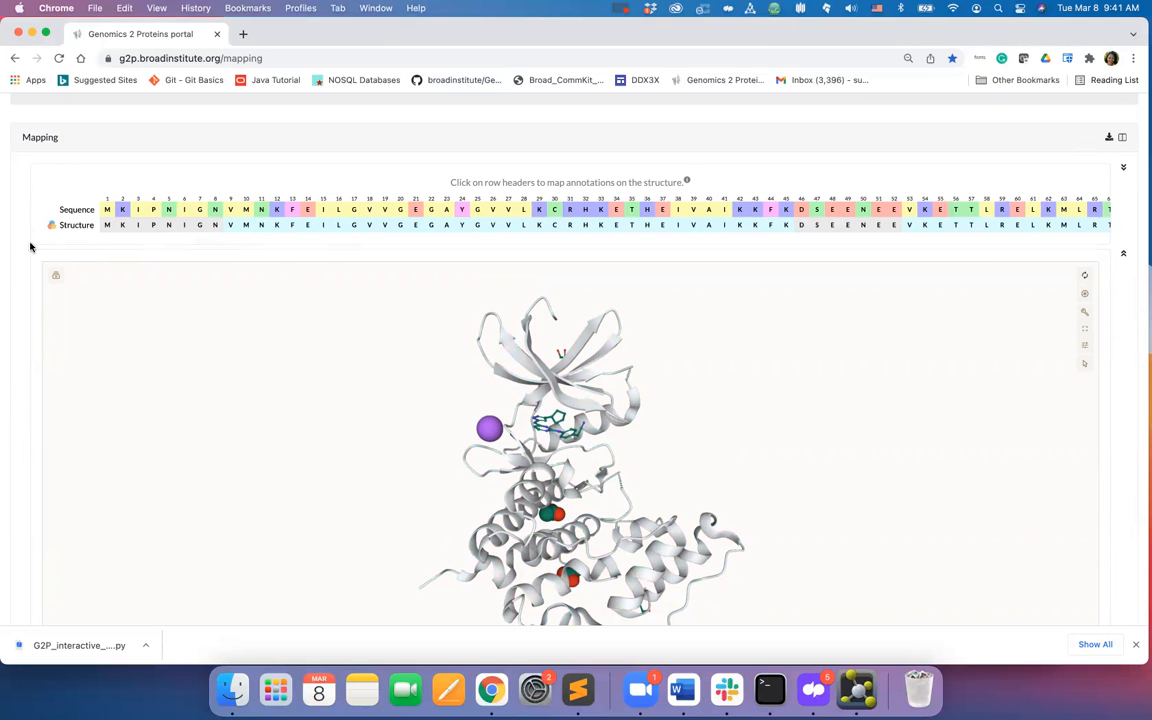
- Advance to variation annotations, fill the box with the sample format 3 de novo variants, and load them
scroll(29, 247, "up", 10)
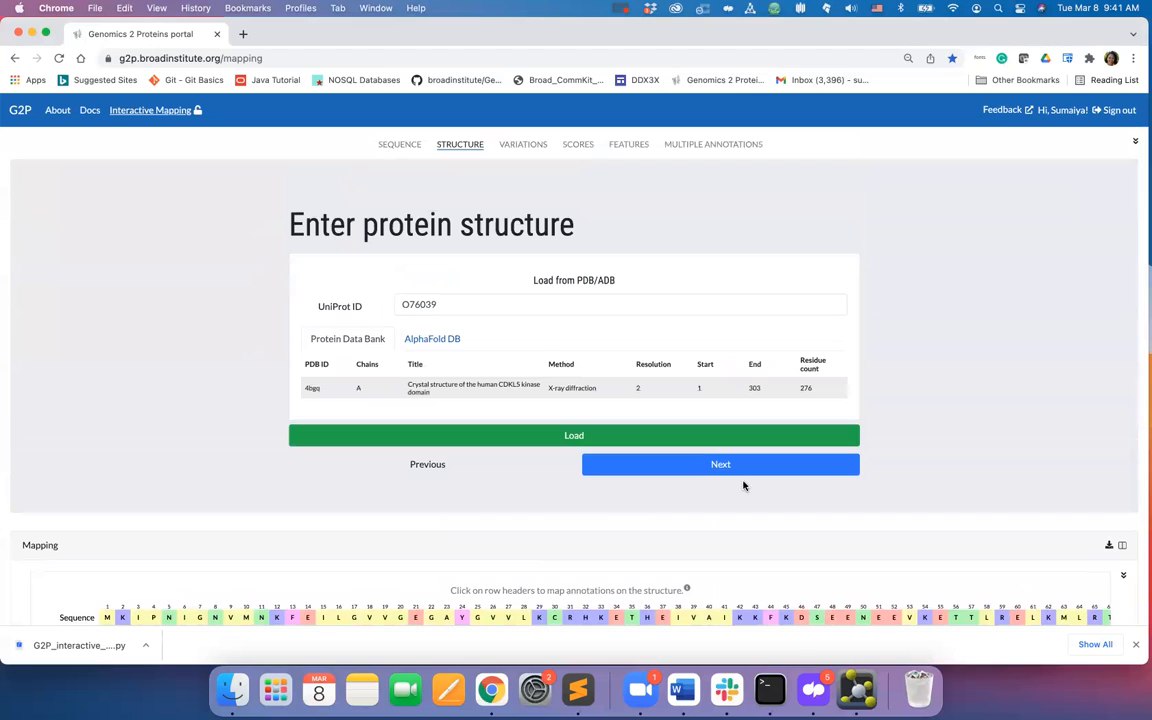
left_click(743, 465)
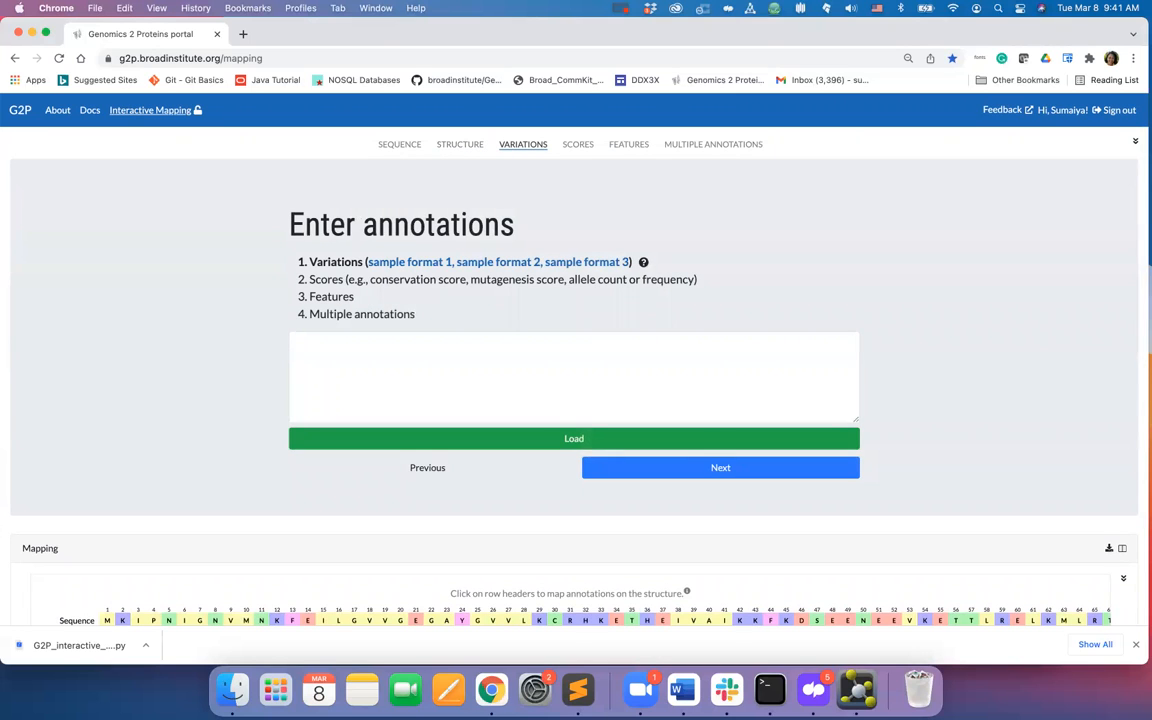
left_click(458, 357)
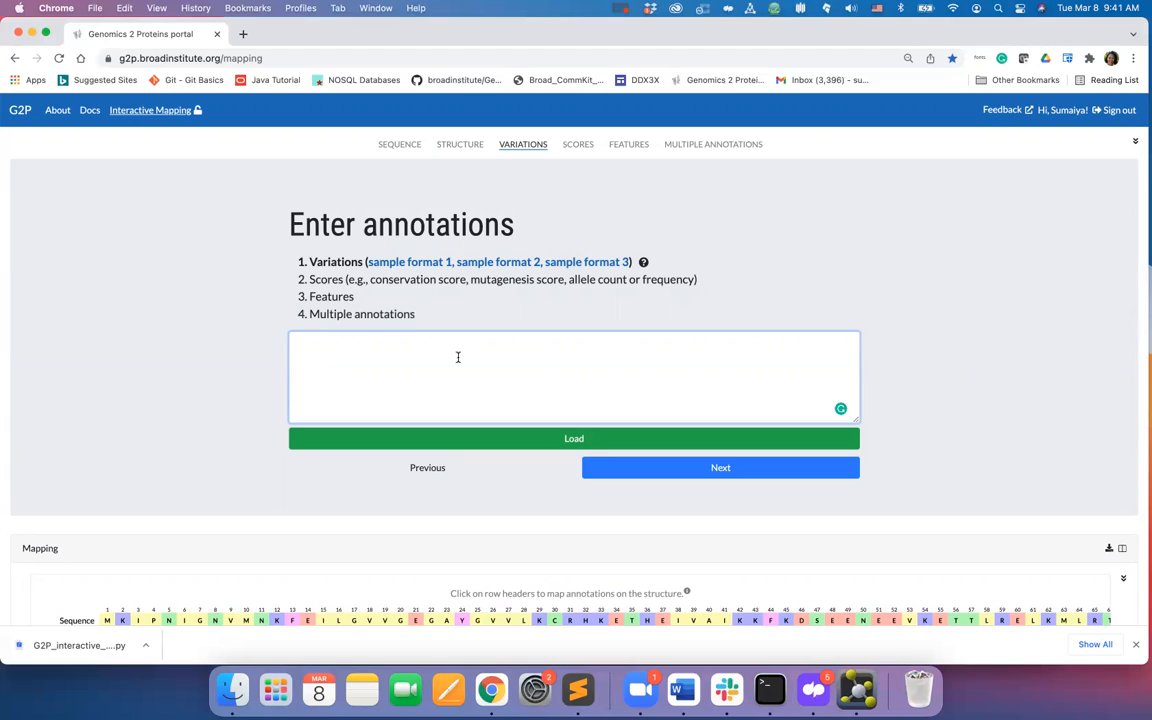
left_click(417, 262)
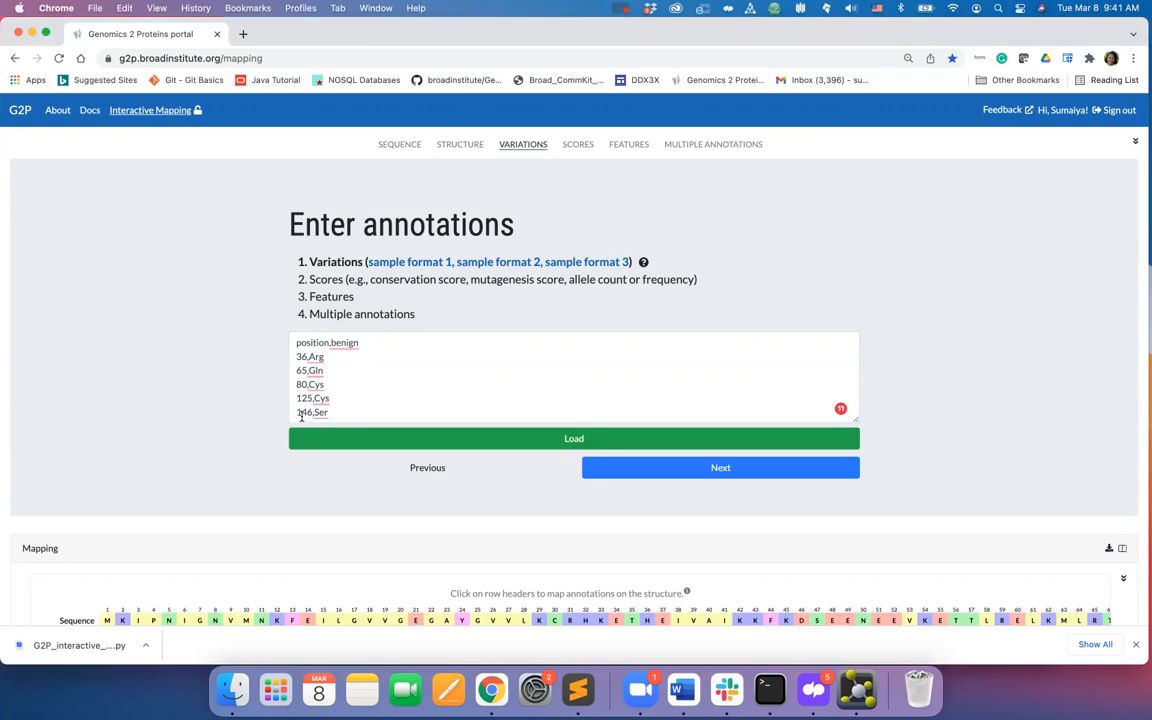
left_click(522, 264)
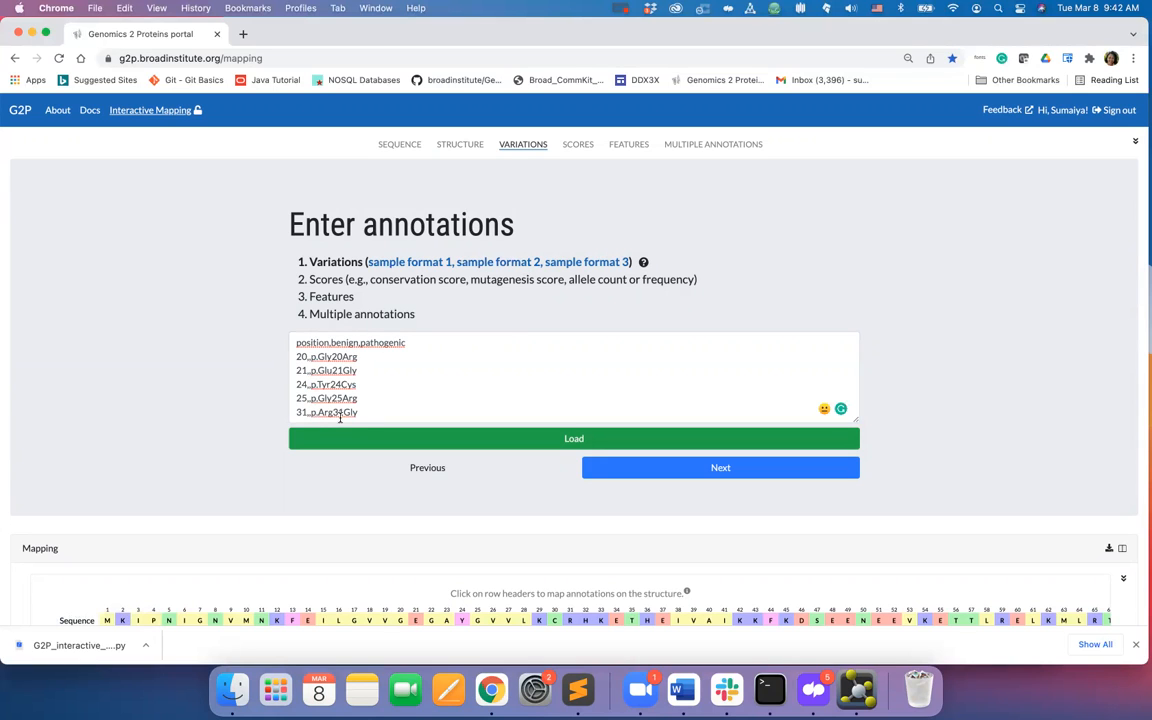
left_click(565, 263)
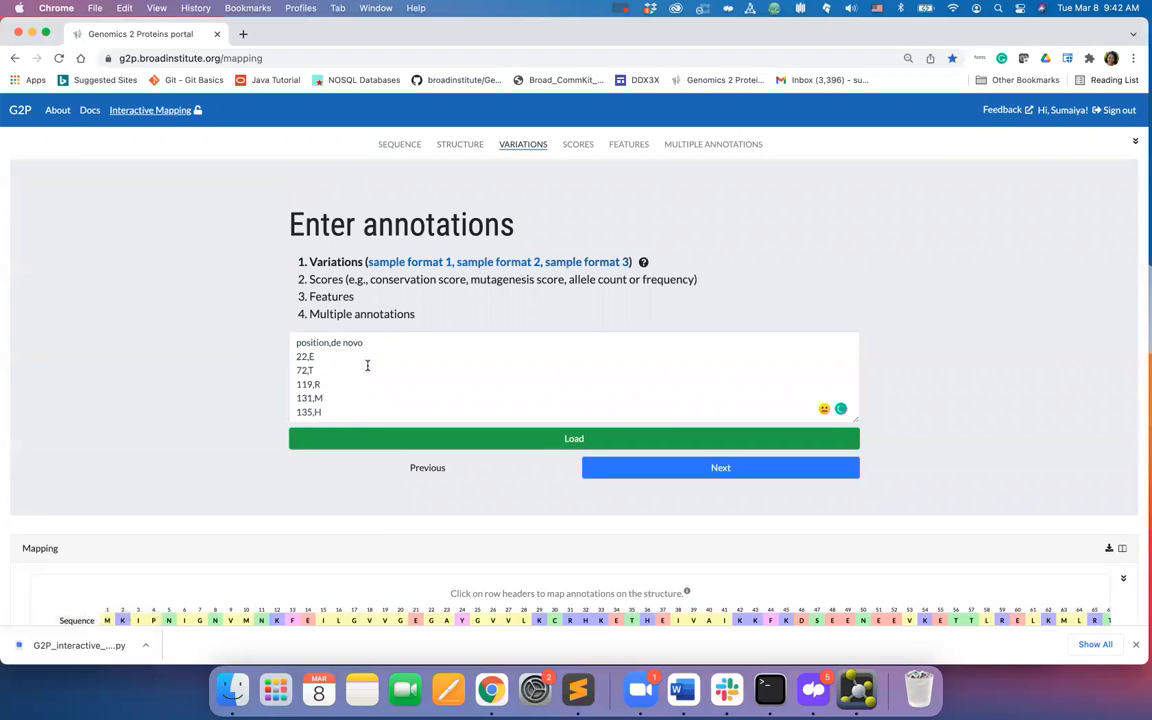
left_click(476, 437)
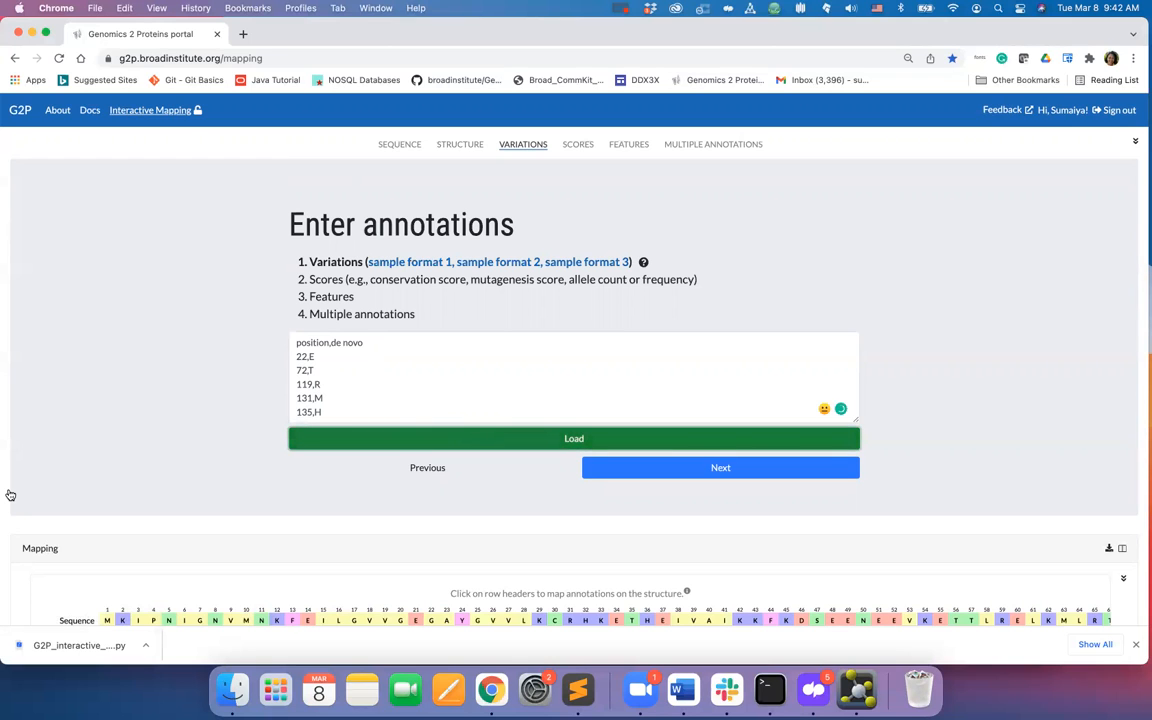
- Advance to score annotations and fill the box with the sample score format
scroll(9, 495, "down", 1)
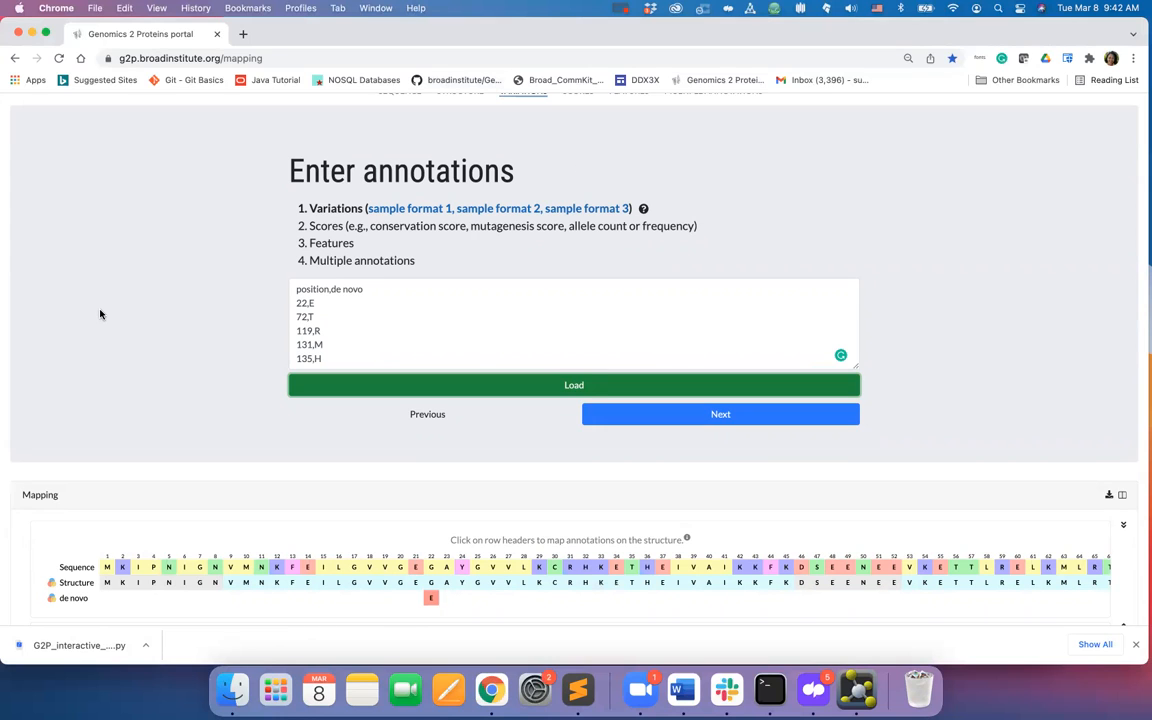
scroll(100, 314, "up", 2)
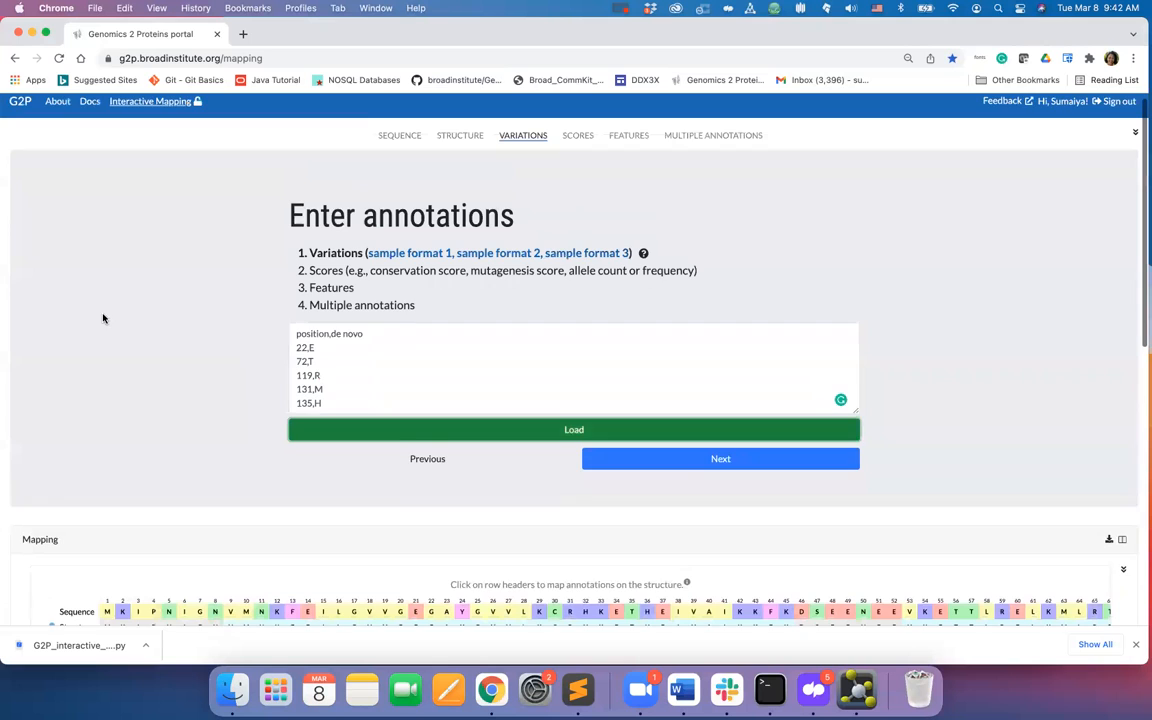
left_click(645, 479)
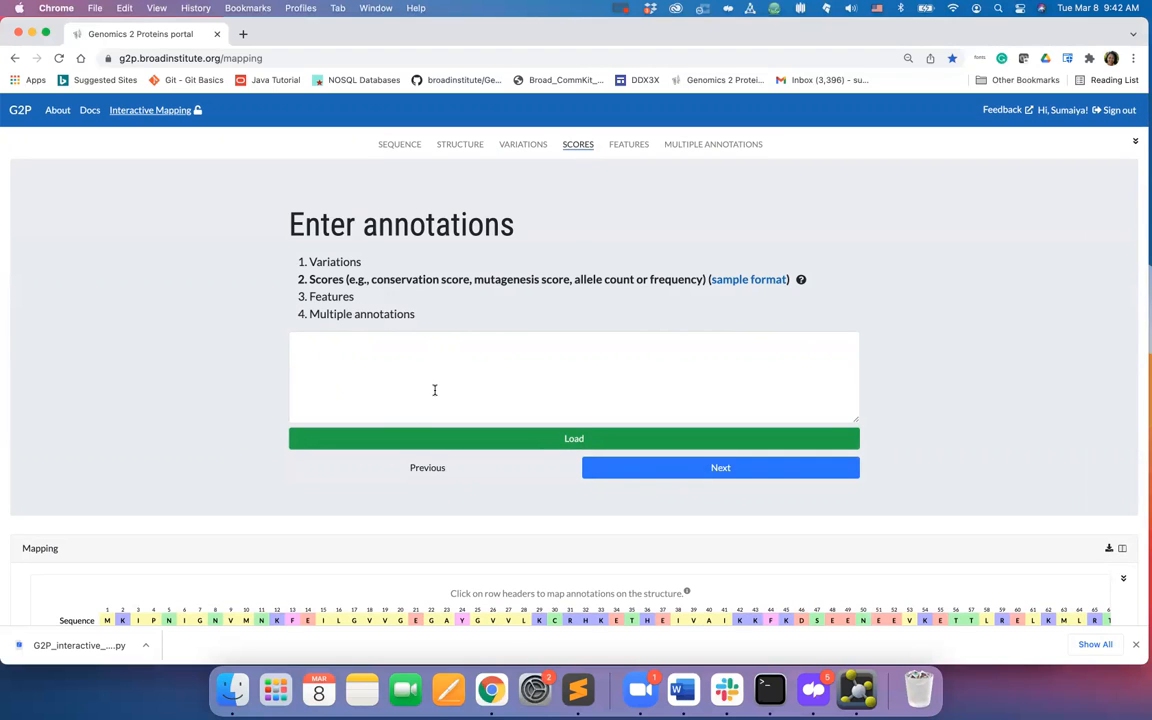
left_click(751, 280)
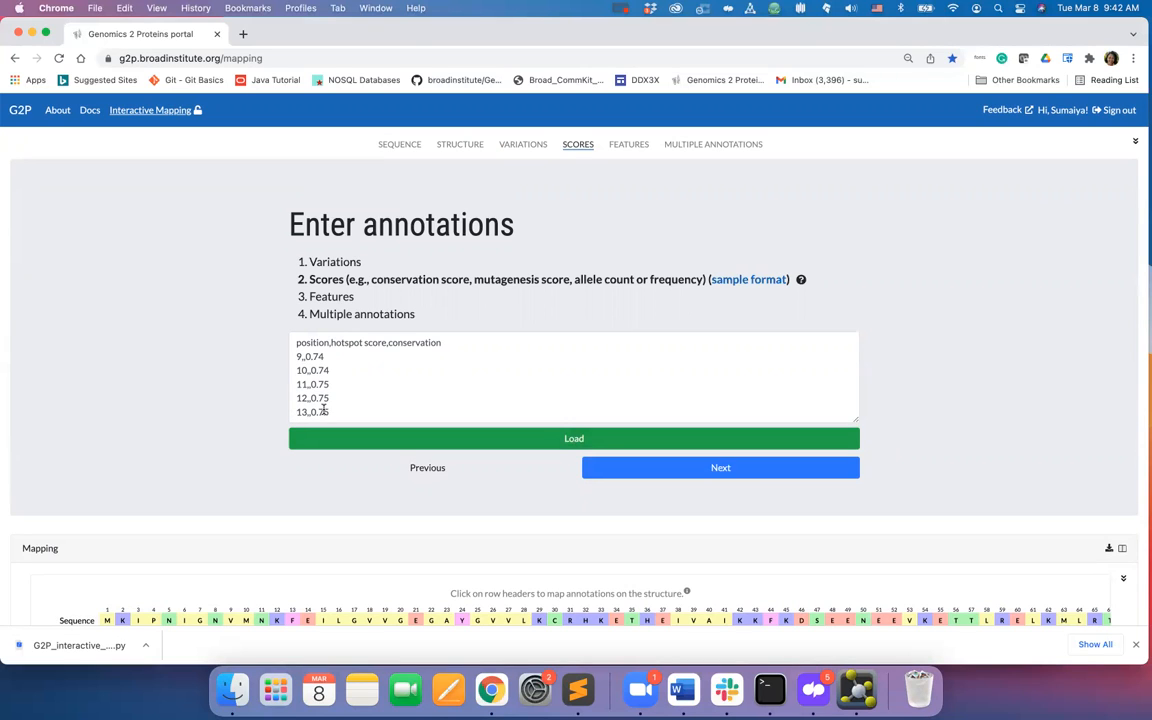
- Load the hotspot score and conservation sample scores onto the mapping
double_click(355, 342)
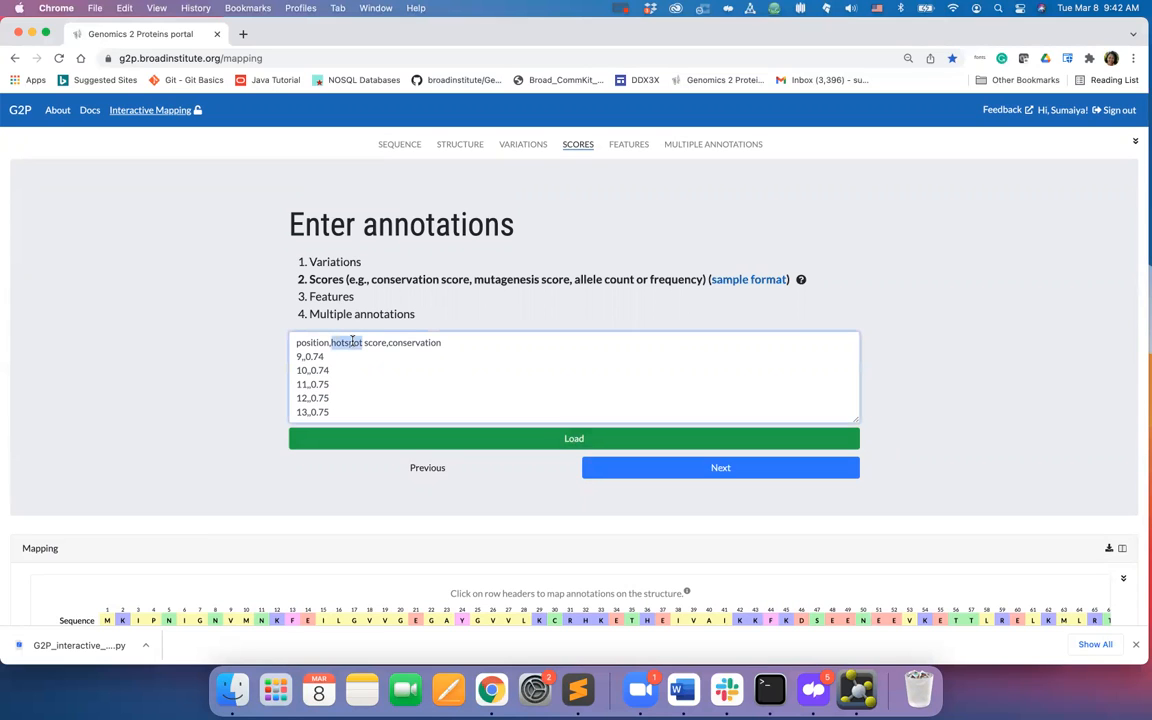
double_click(406, 342)
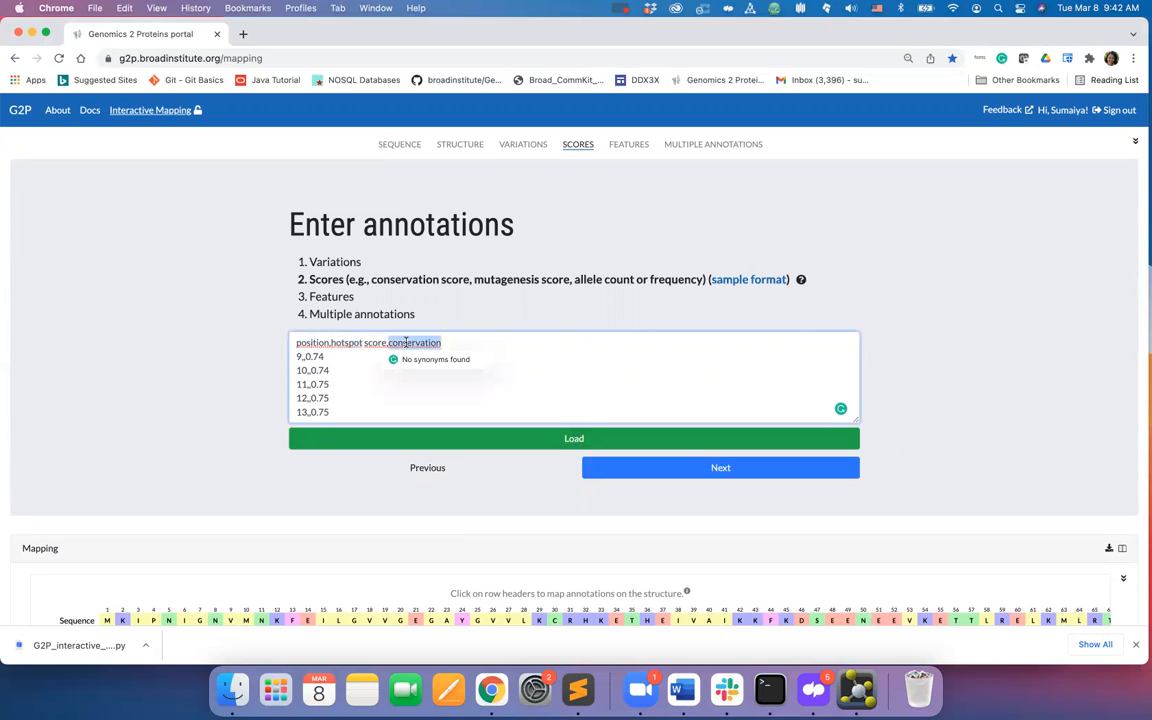
left_click(247, 365)
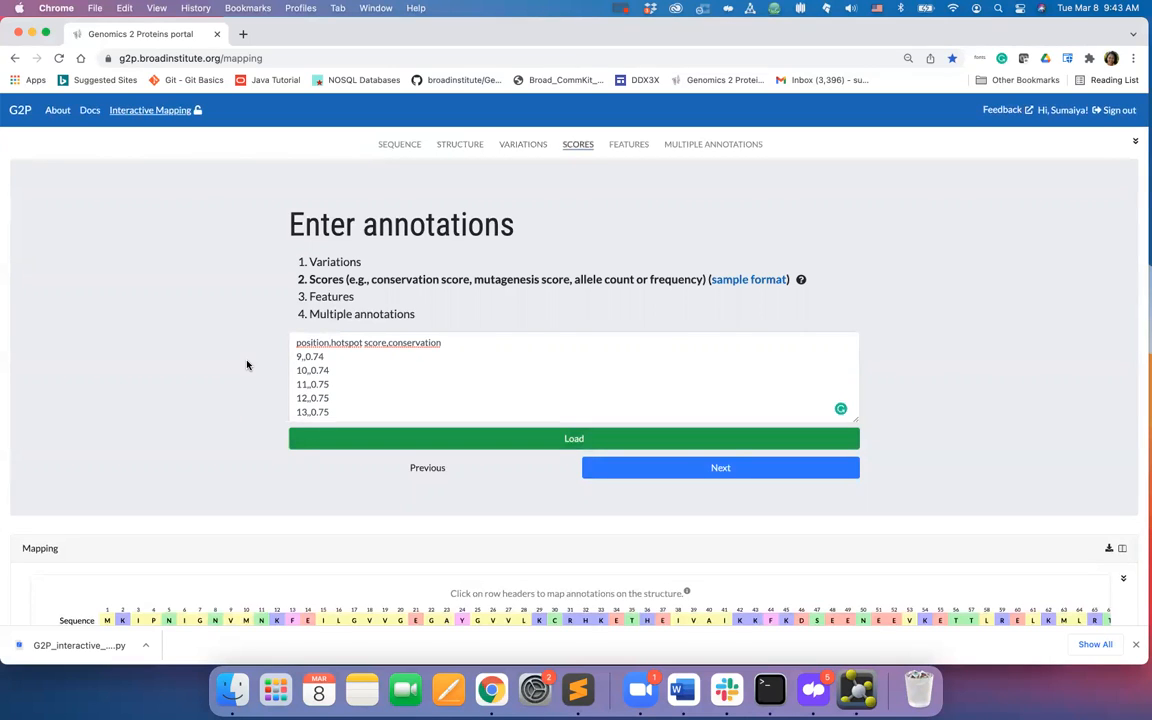
left_click(530, 442)
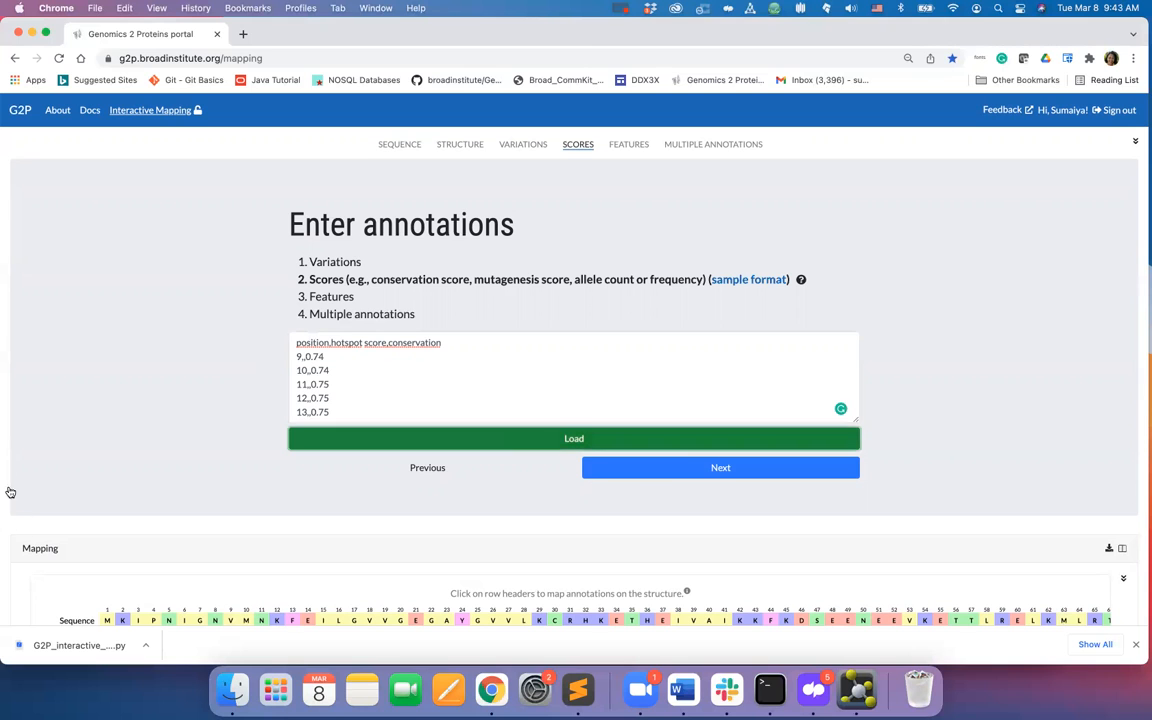
- Review the mapped score rows and advance to the features annotation step
scroll(5, 482, "down", 4)
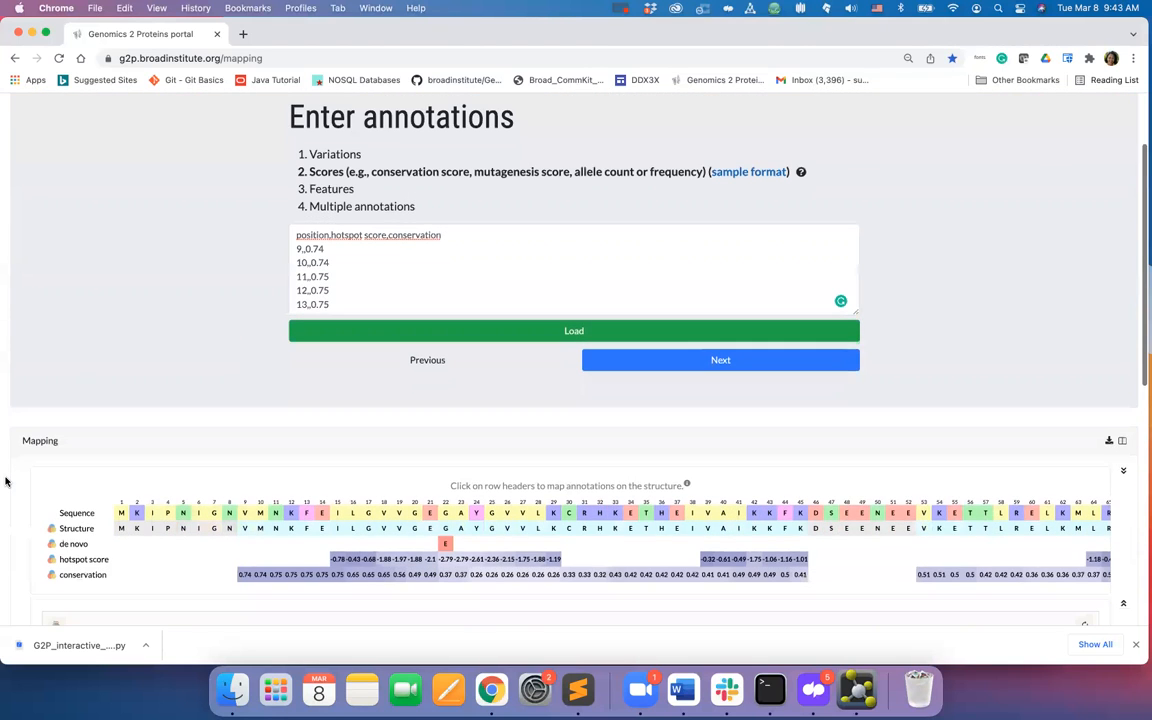
scroll(5, 482, "down", 1)
scroll(5, 482, "up", 2)
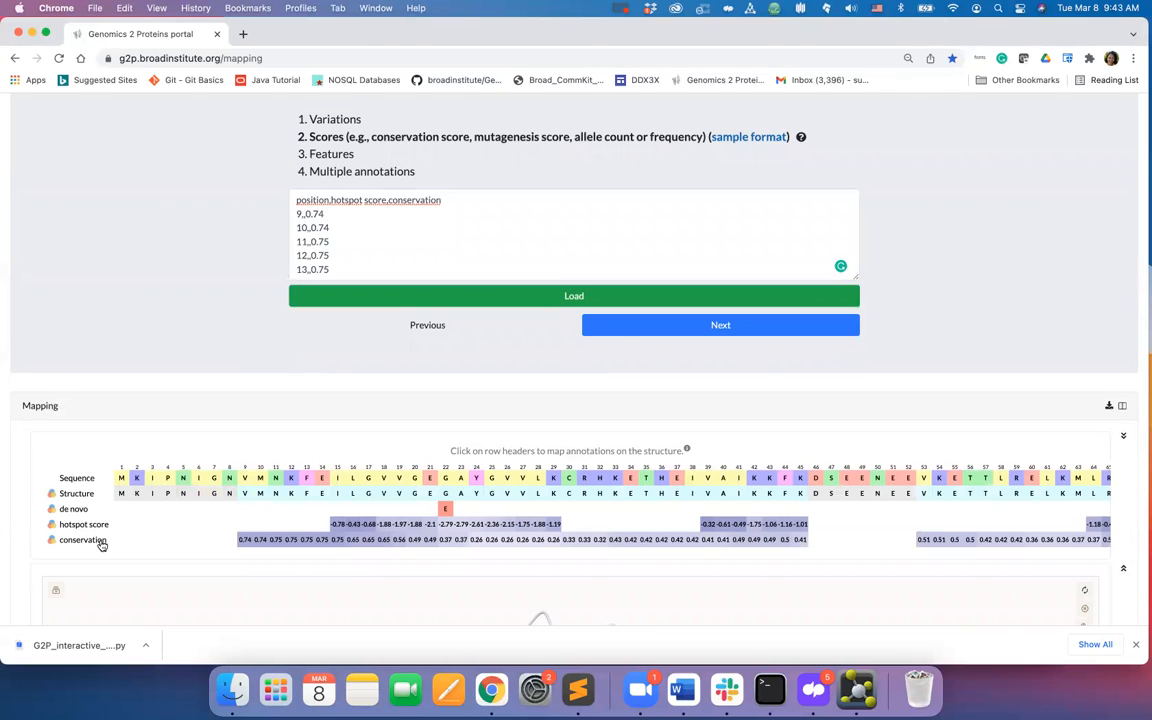
scroll(5, 339, "up", 3)
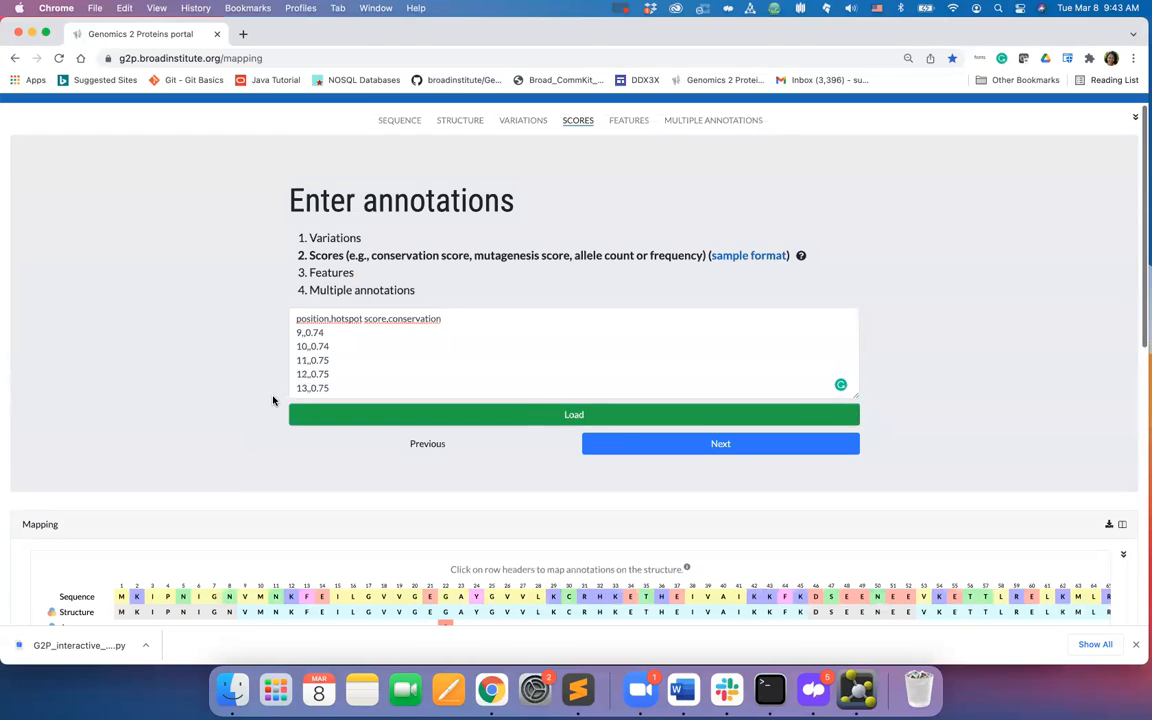
left_click(645, 452)
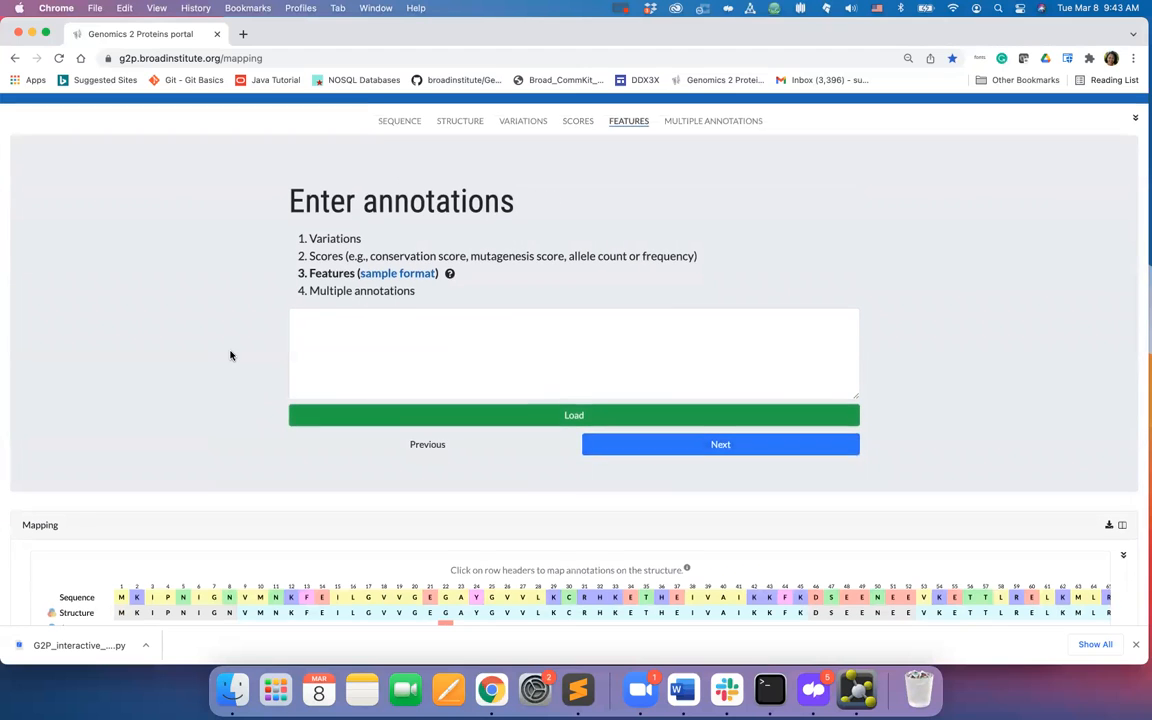
- Fill the features box with the sample feature format and scroll through its position, domain and secondary structure entries
scroll(230, 355, "up", 1)
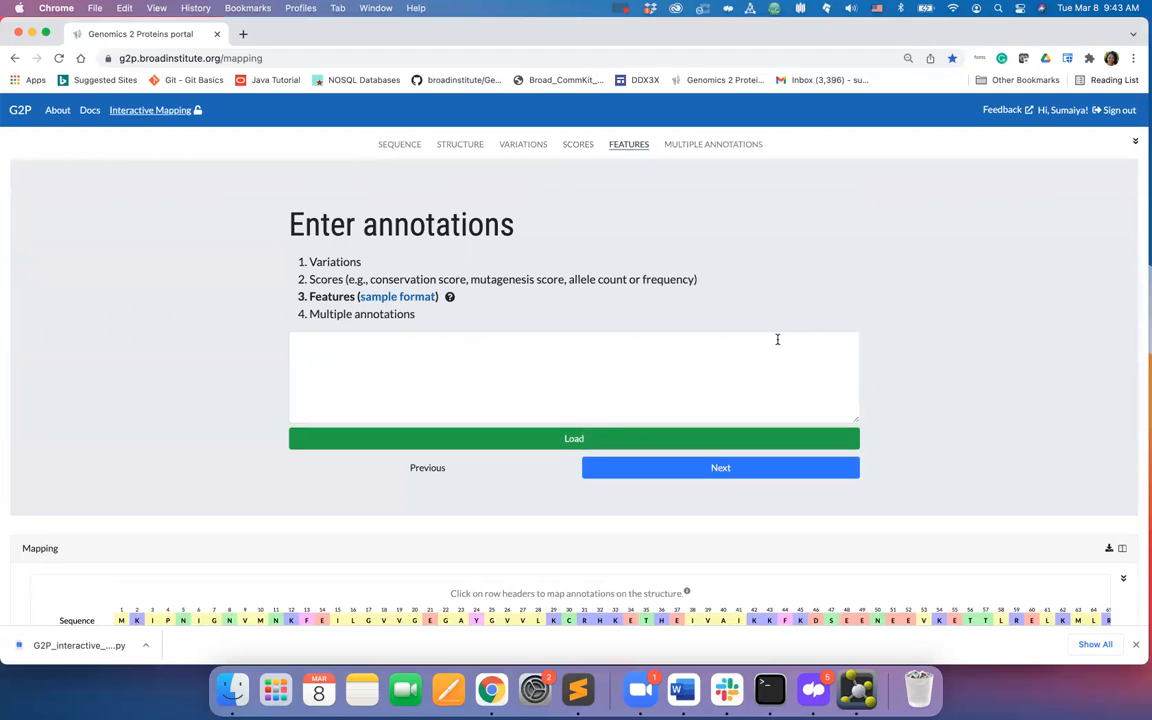
left_click(425, 299)
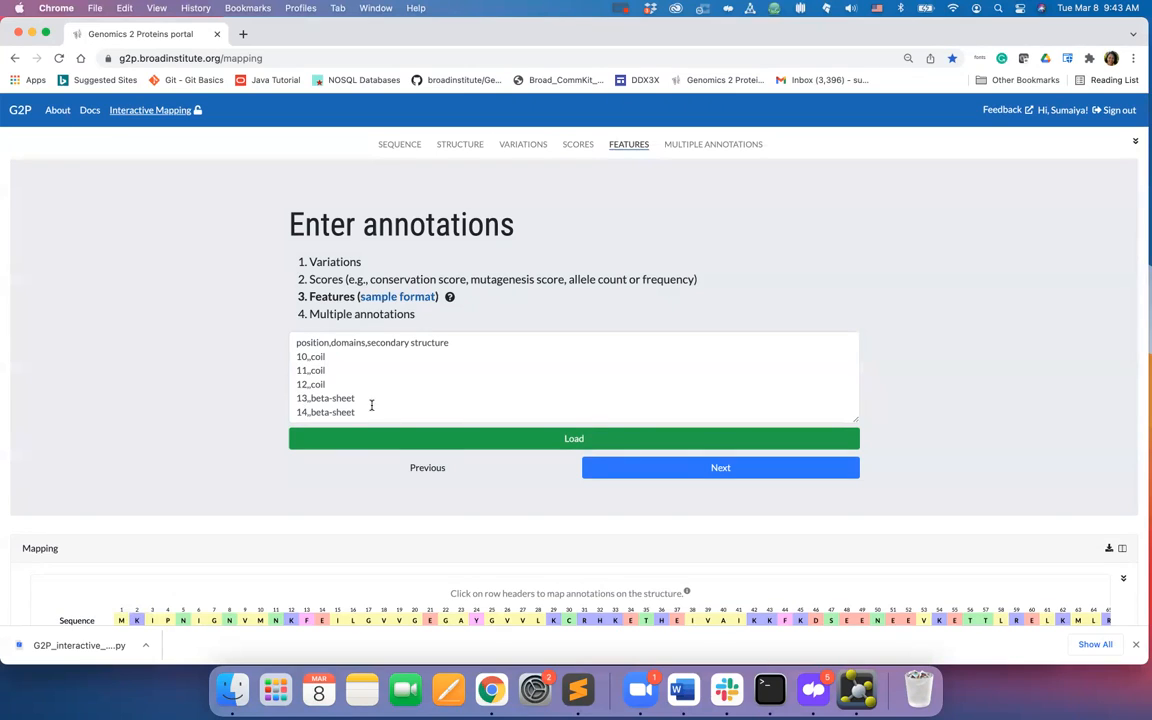
scroll(371, 405, "down", 5)
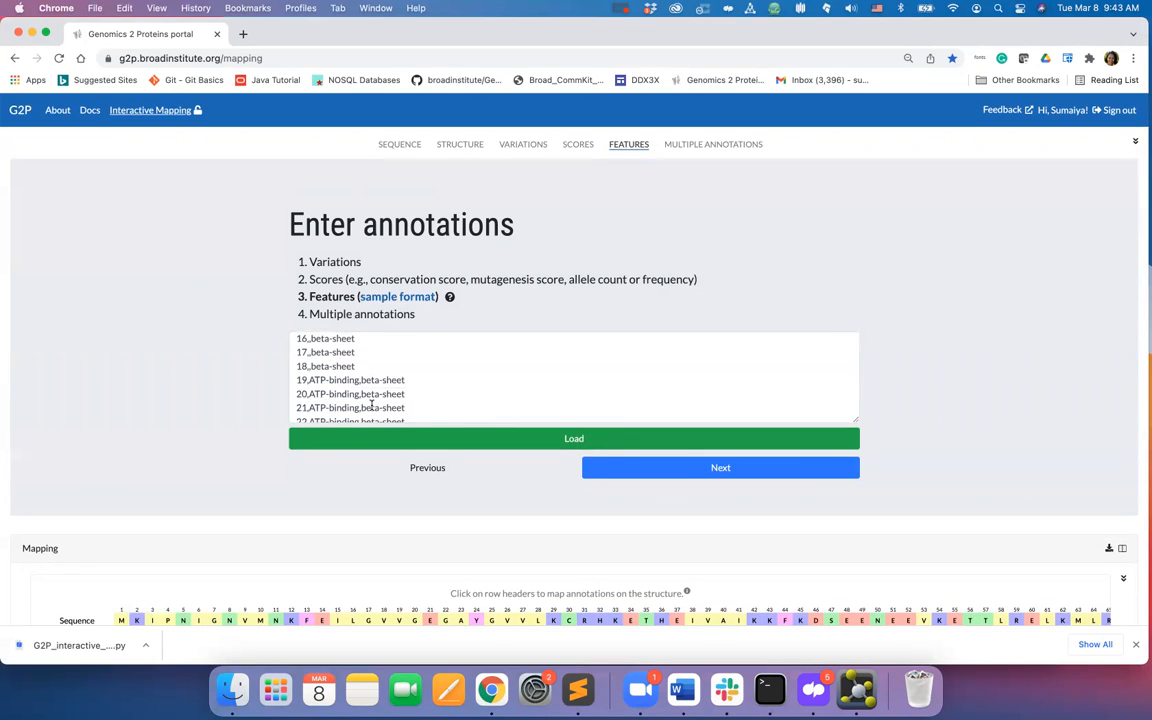
scroll(385, 352, "up", 5)
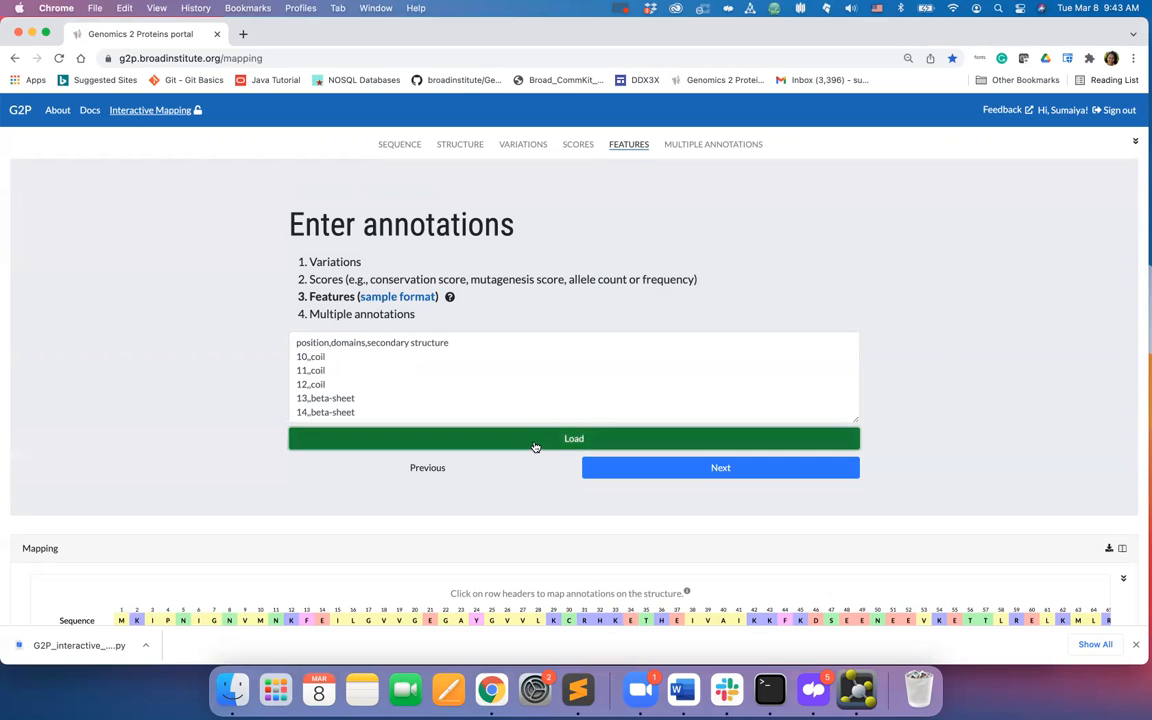
scroll(10, 554, "down", 5)
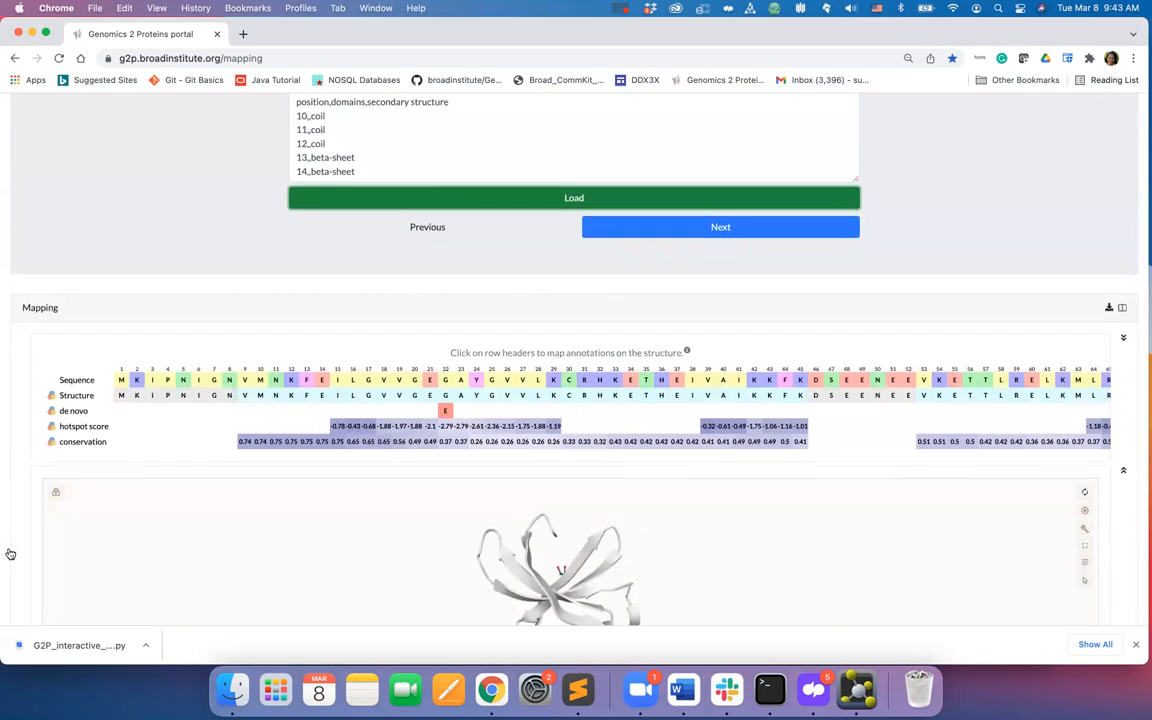
scroll(5, 553, "up", 5)
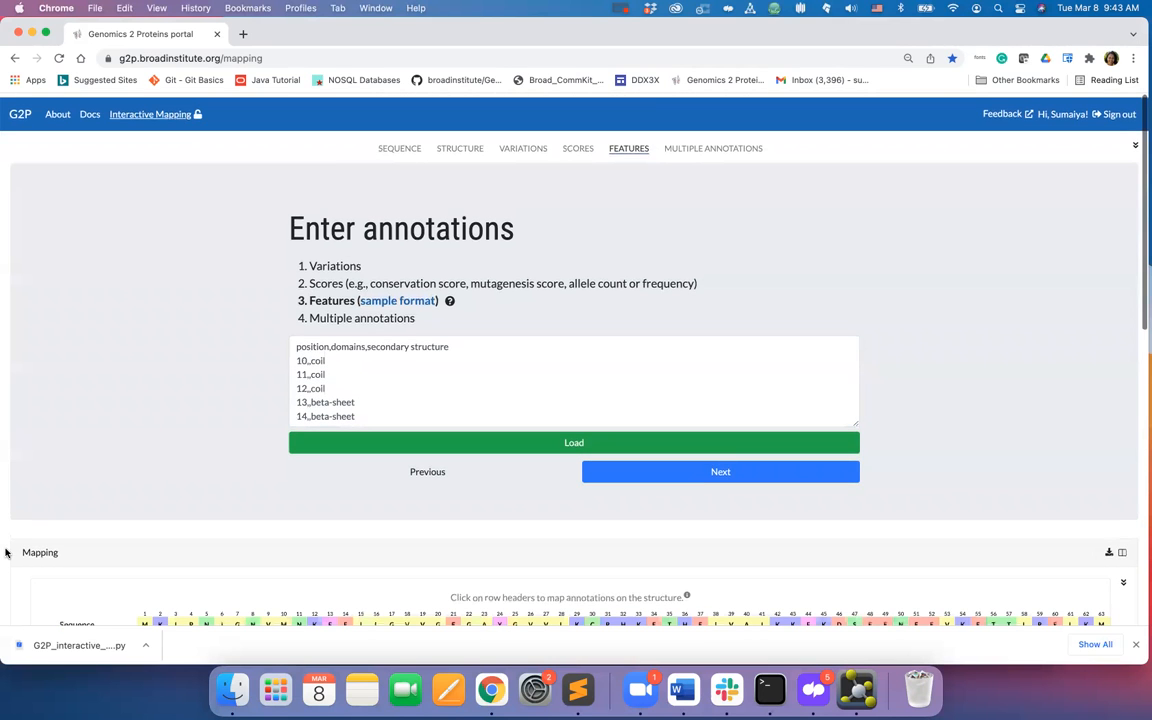
- Advance to the multiple annotations step and load the sample multiple-annotation format onto the mapping
left_click(716, 472)
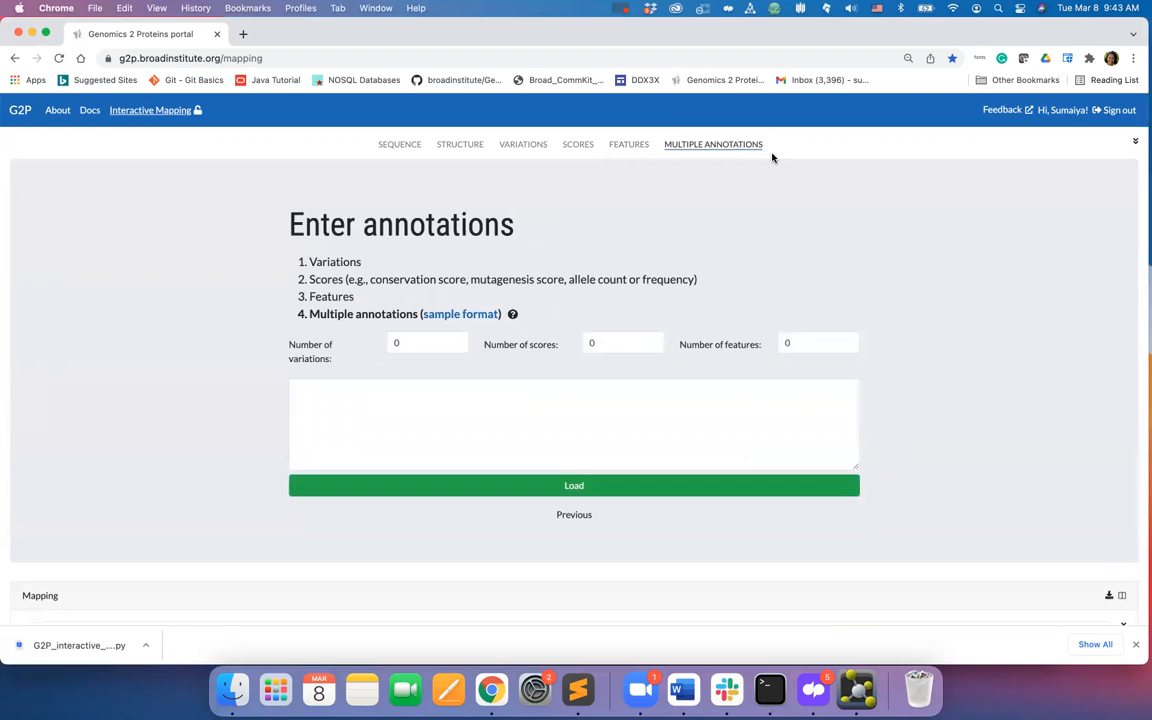
left_click(490, 318)
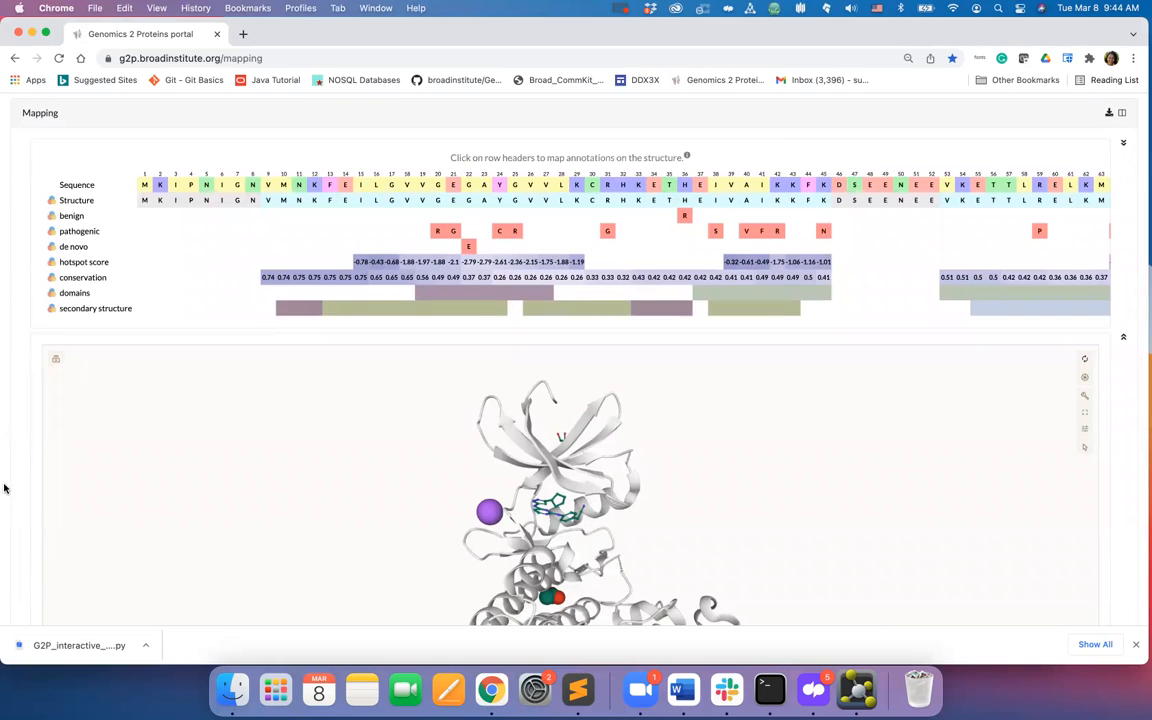
scroll(4, 489, "down", 1)
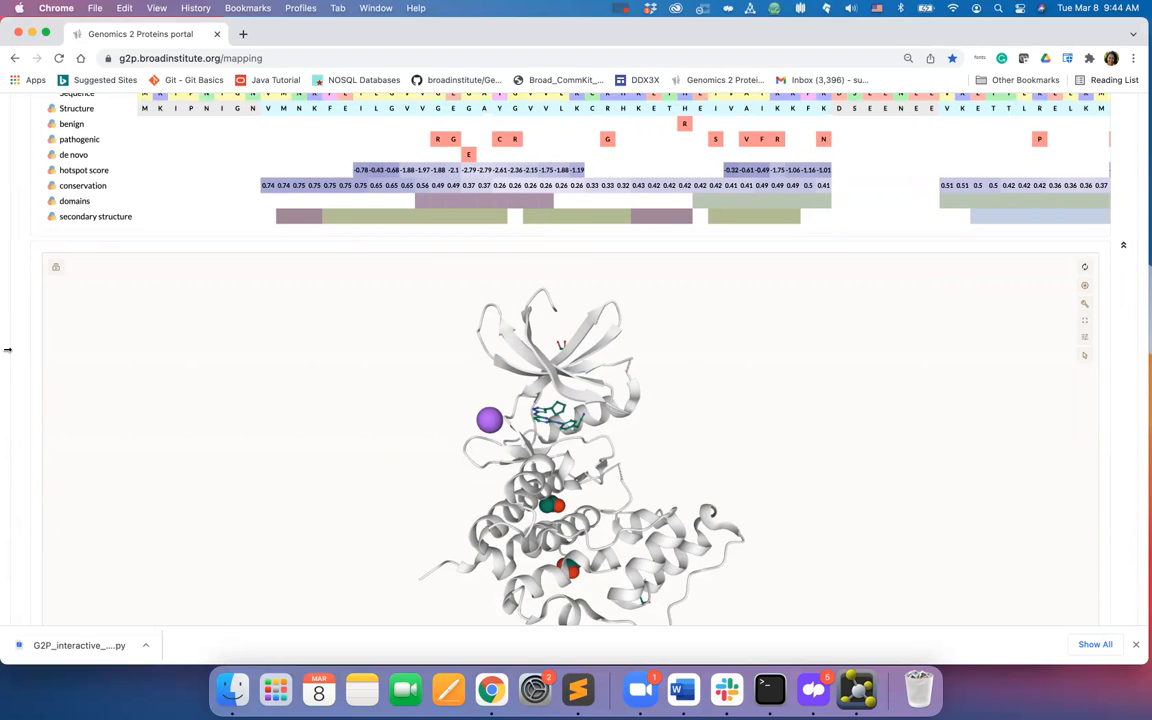
- Map the benign variants onto the structure and recolour them blue
left_click(78, 127)
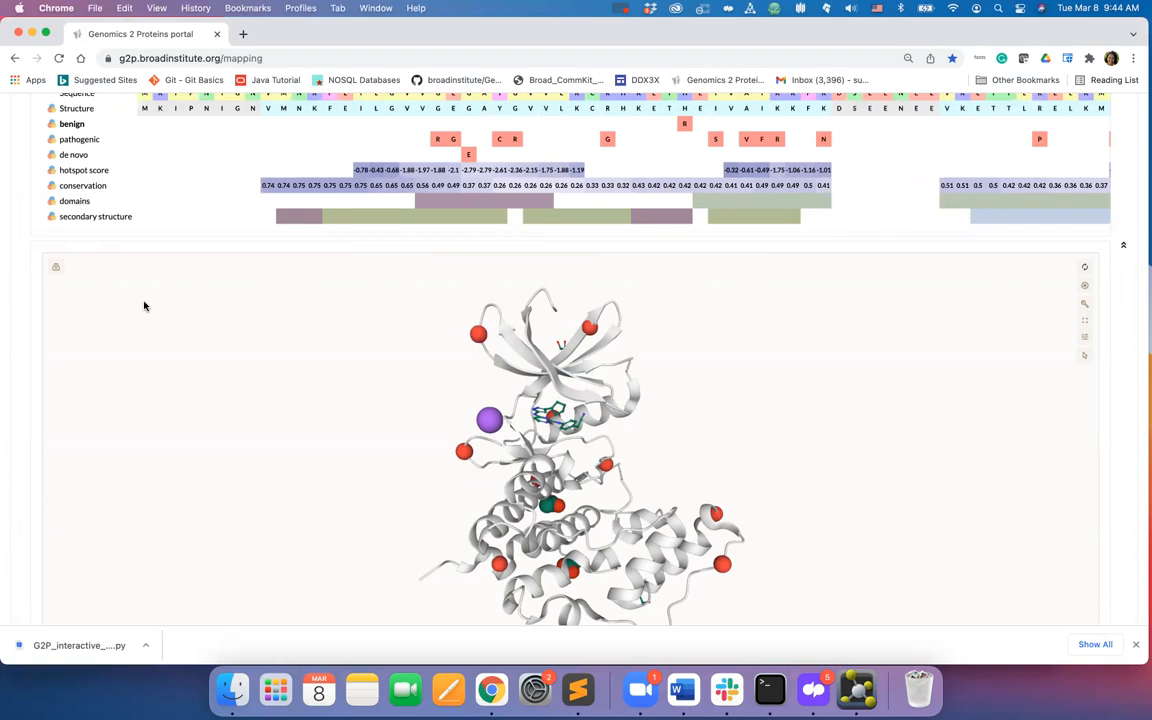
left_click(52, 127)
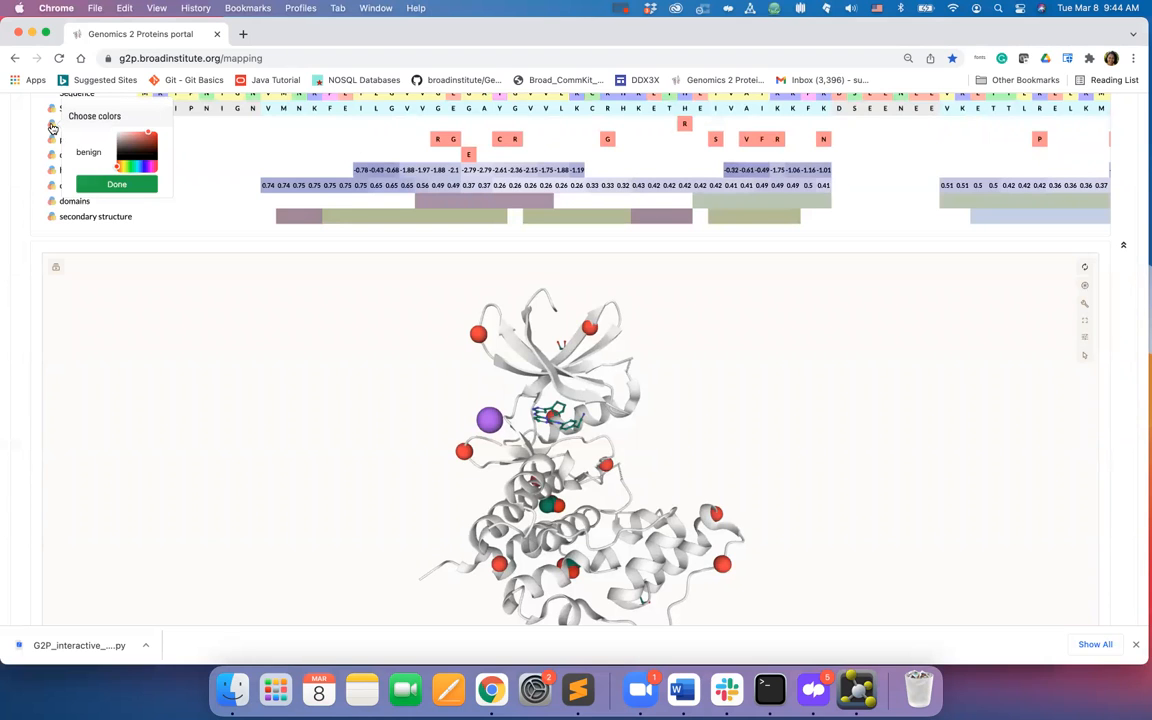
left_click(139, 168)
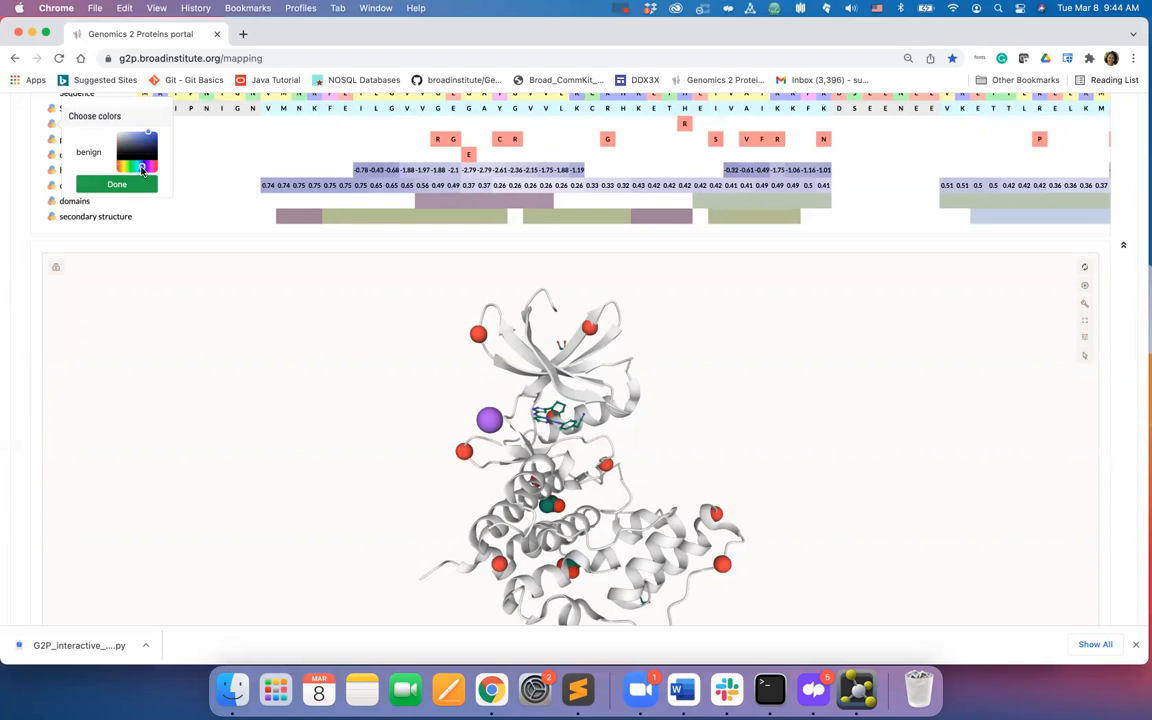
left_click(154, 134)
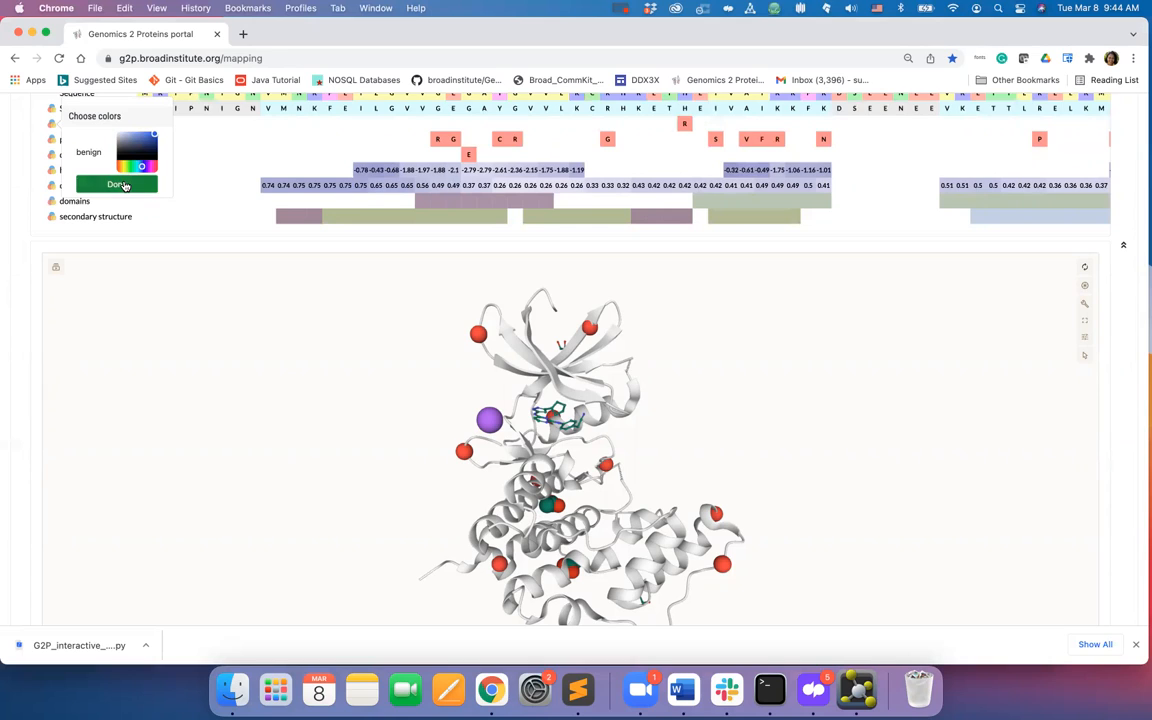
left_click(125, 186)
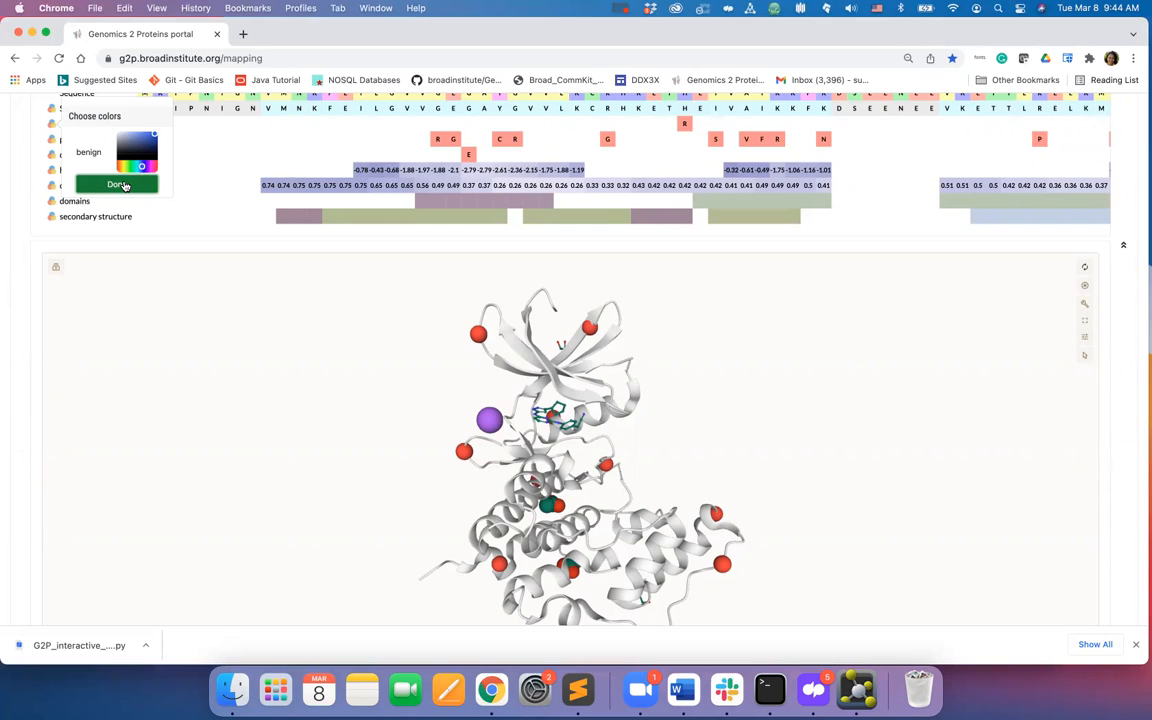
left_click(124, 186)
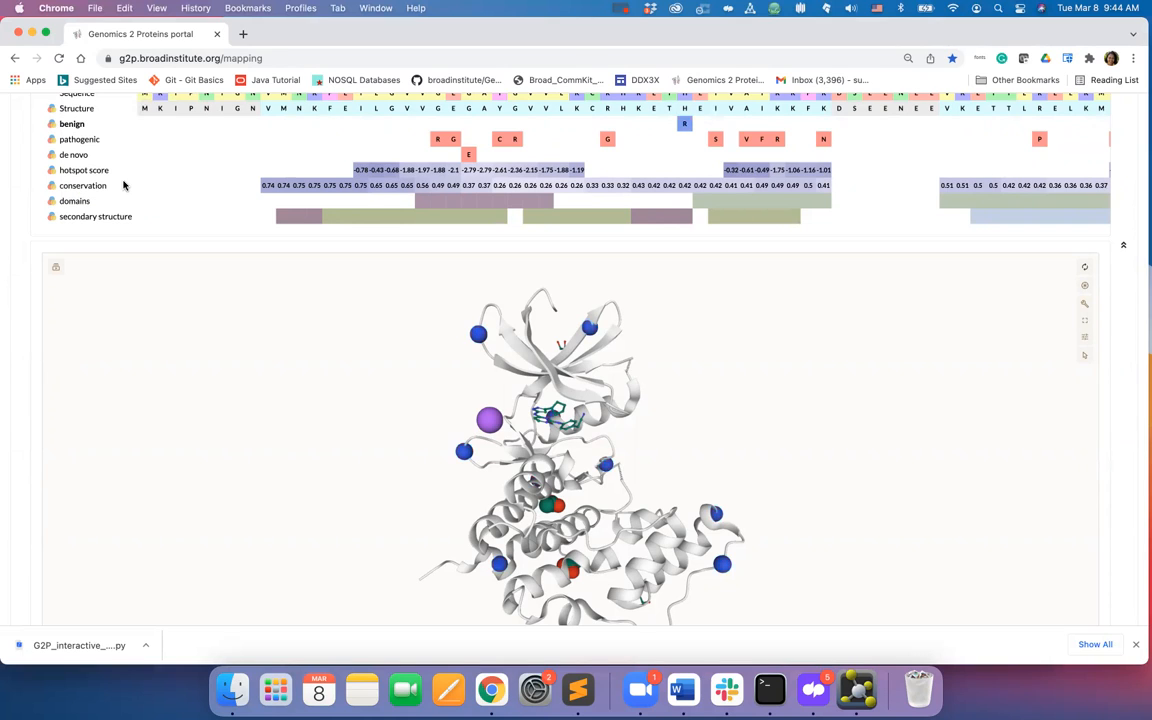
- Recolour the de novo variants orange and map them onto the structure
left_click(52, 158)
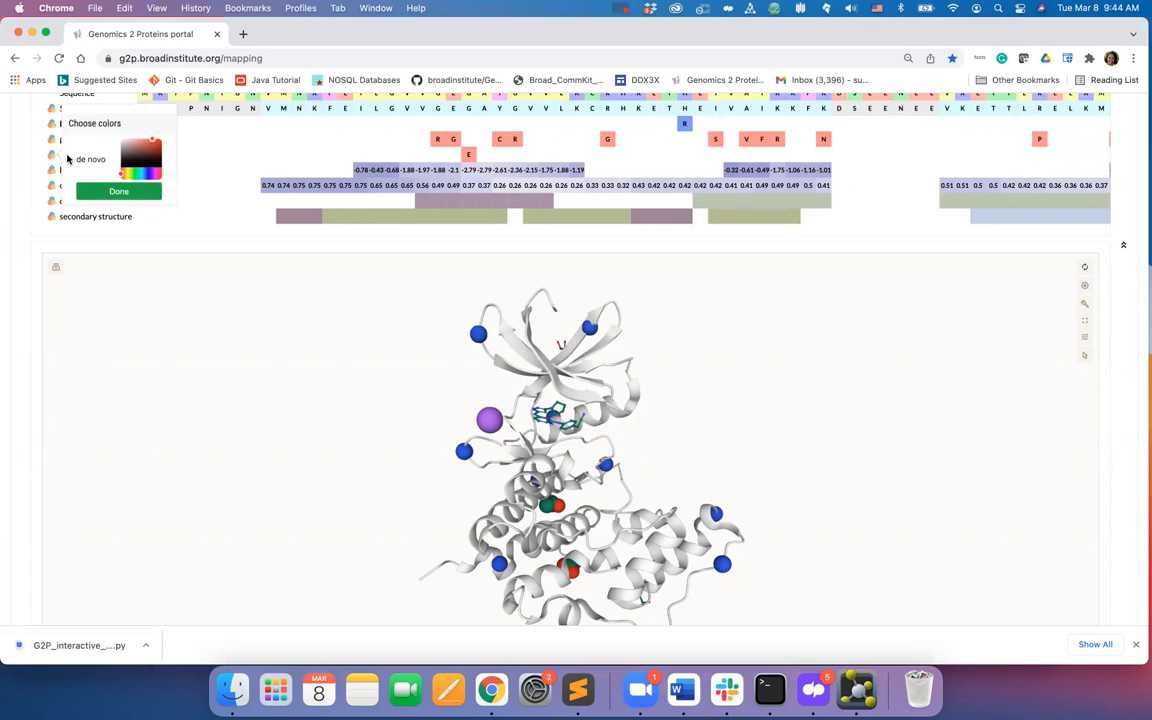
left_click(125, 175)
left_click(158, 143)
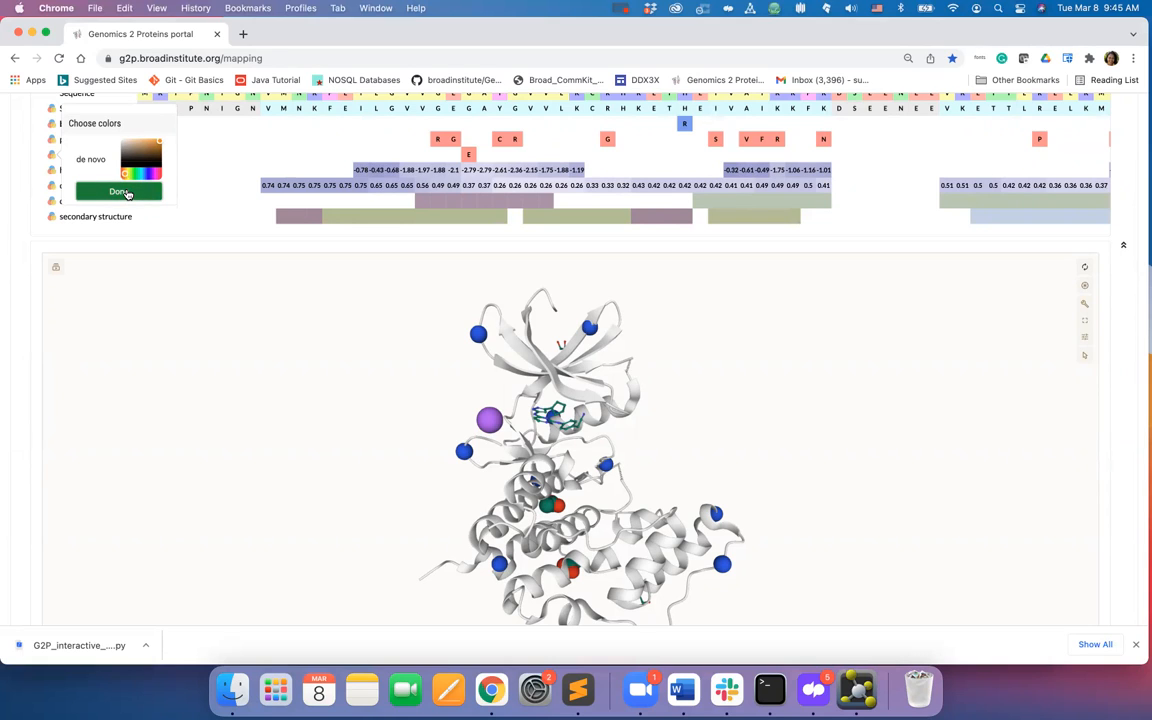
left_click(125, 192)
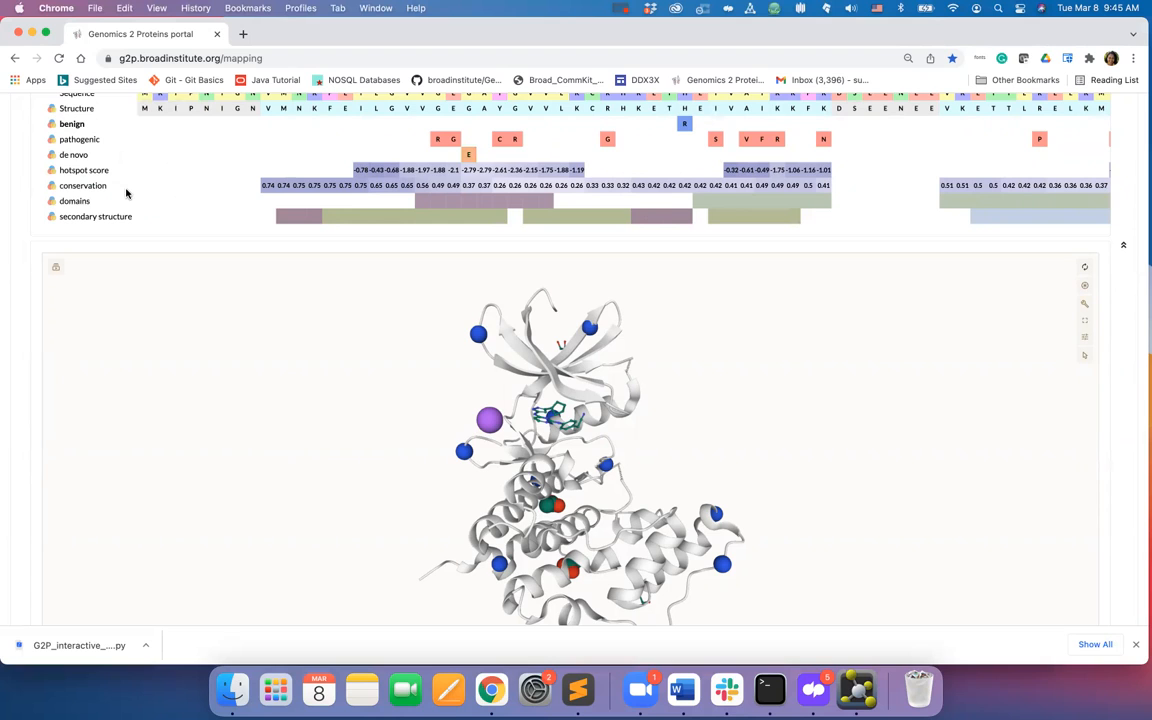
left_click(78, 157)
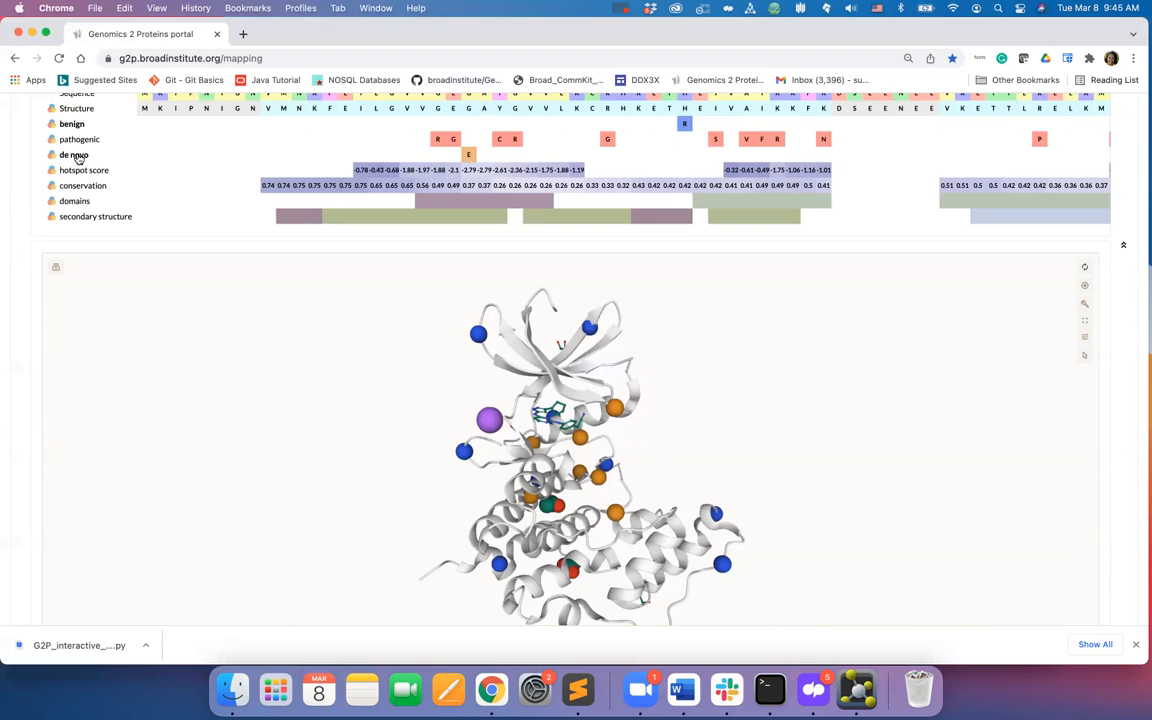
- Remove the de novo variants from the structure and map the pathogenic variants instead
scroll(793, 607, "down", 5)
scroll(793, 607, "up", 5)
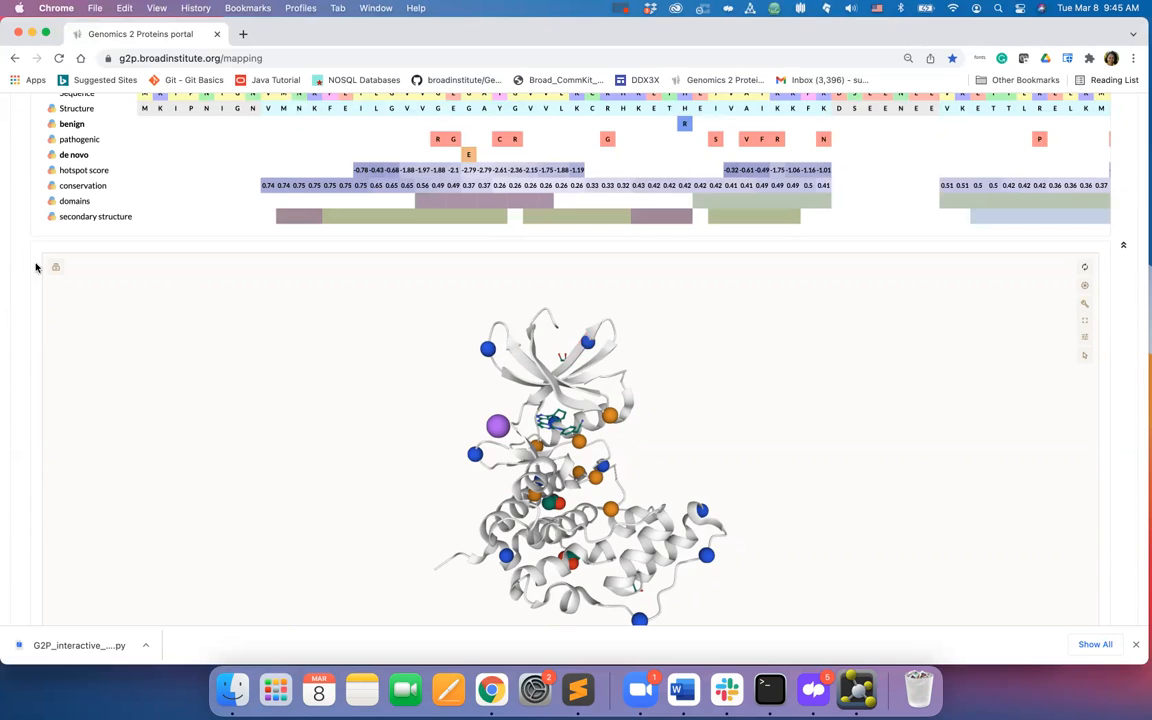
scroll(20, 263, "up", 2)
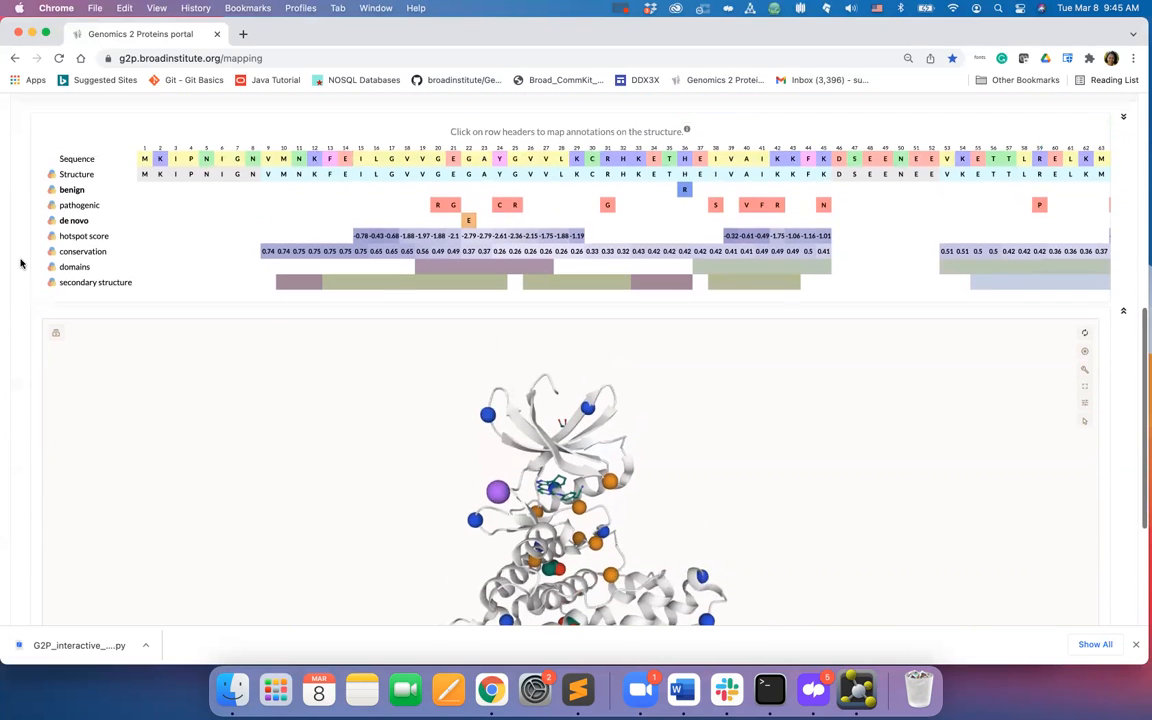
scroll(20, 263, "down", 1)
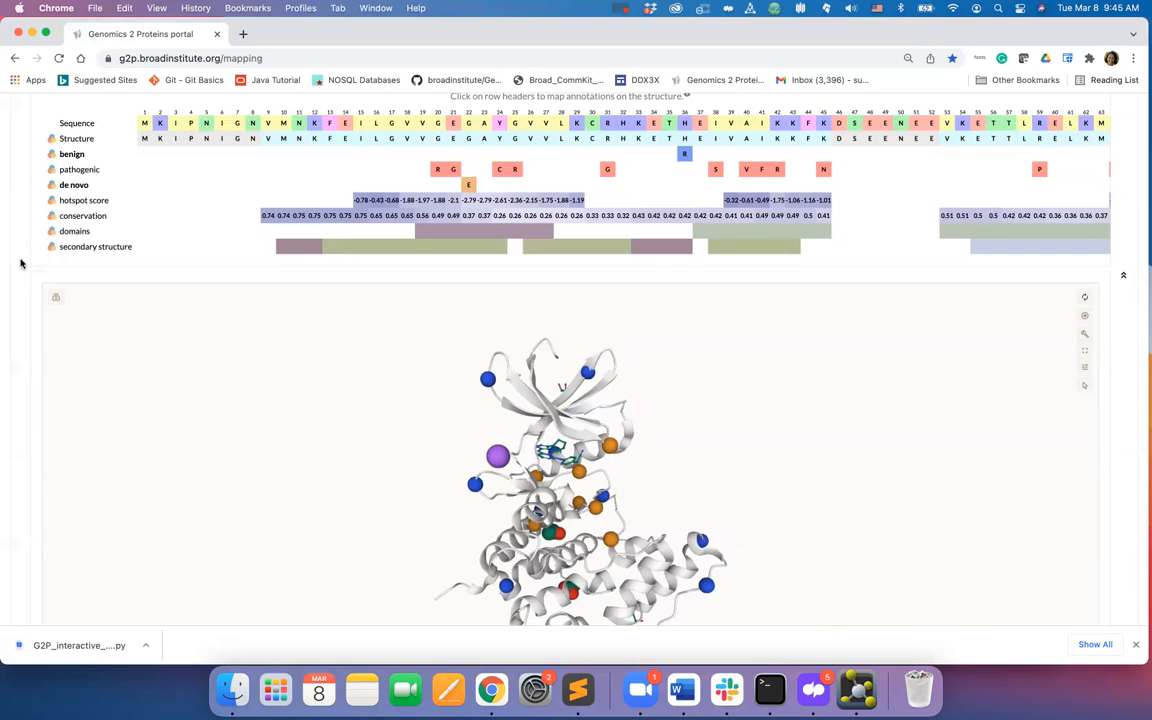
left_click(73, 155)
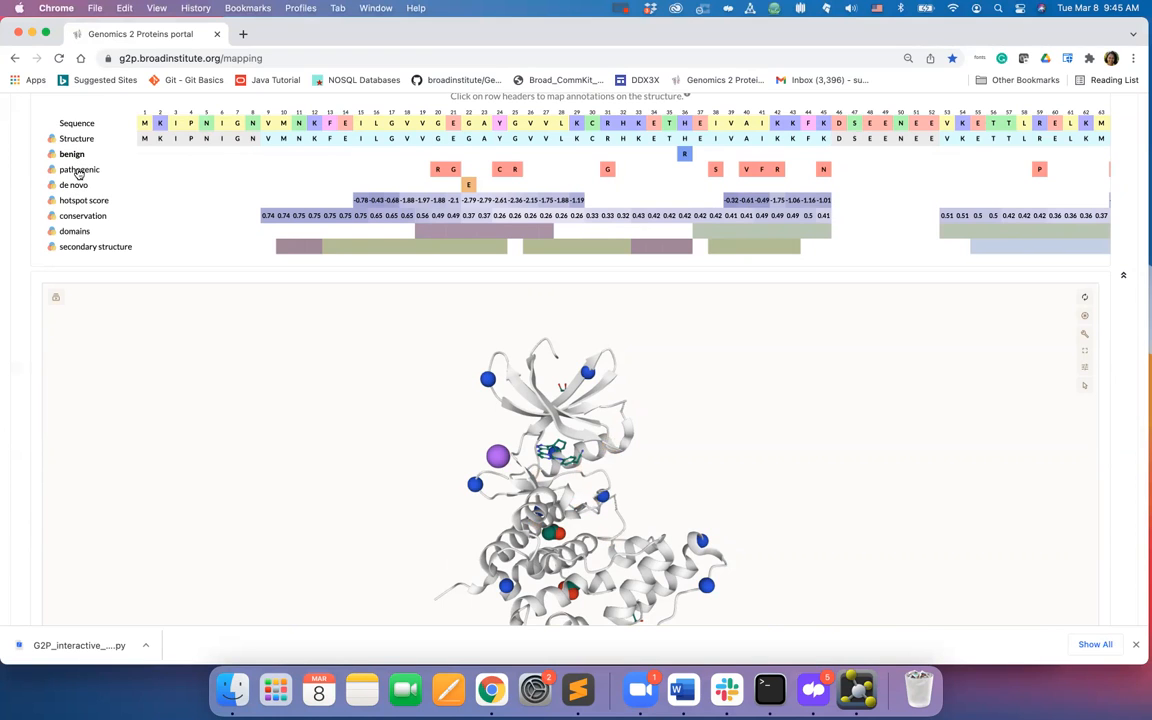
left_click(78, 170)
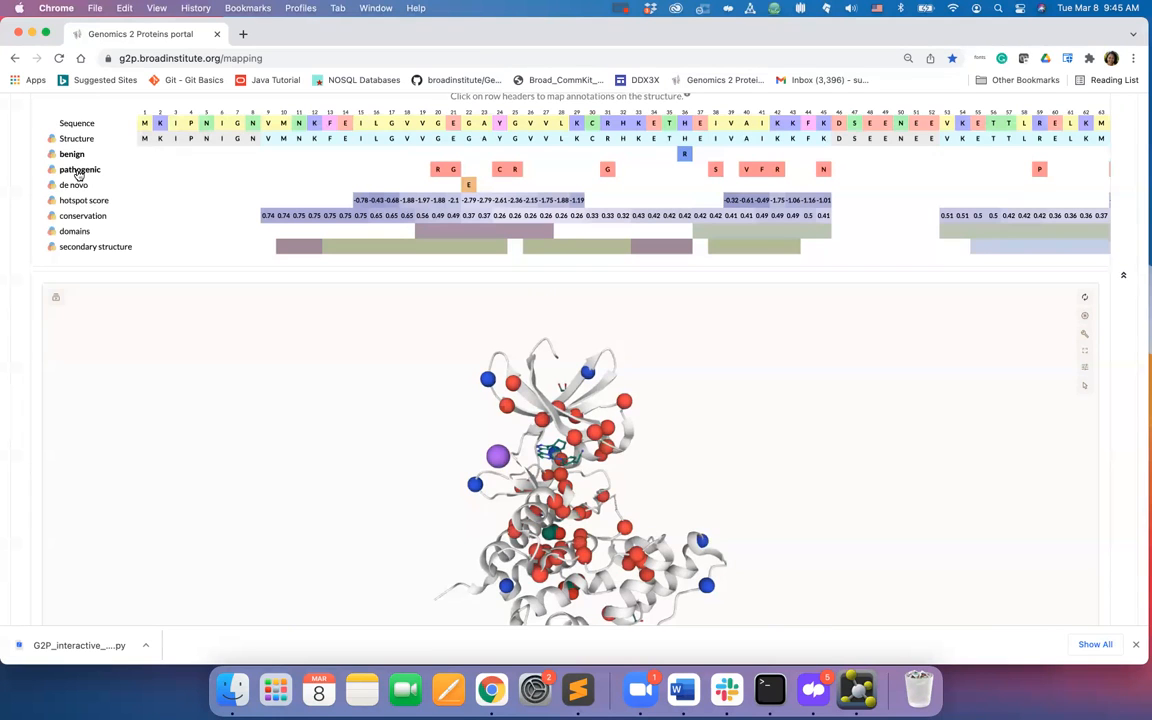
- Map the hotspot score onto the protein structure
scroll(15, 328, "down", 3)
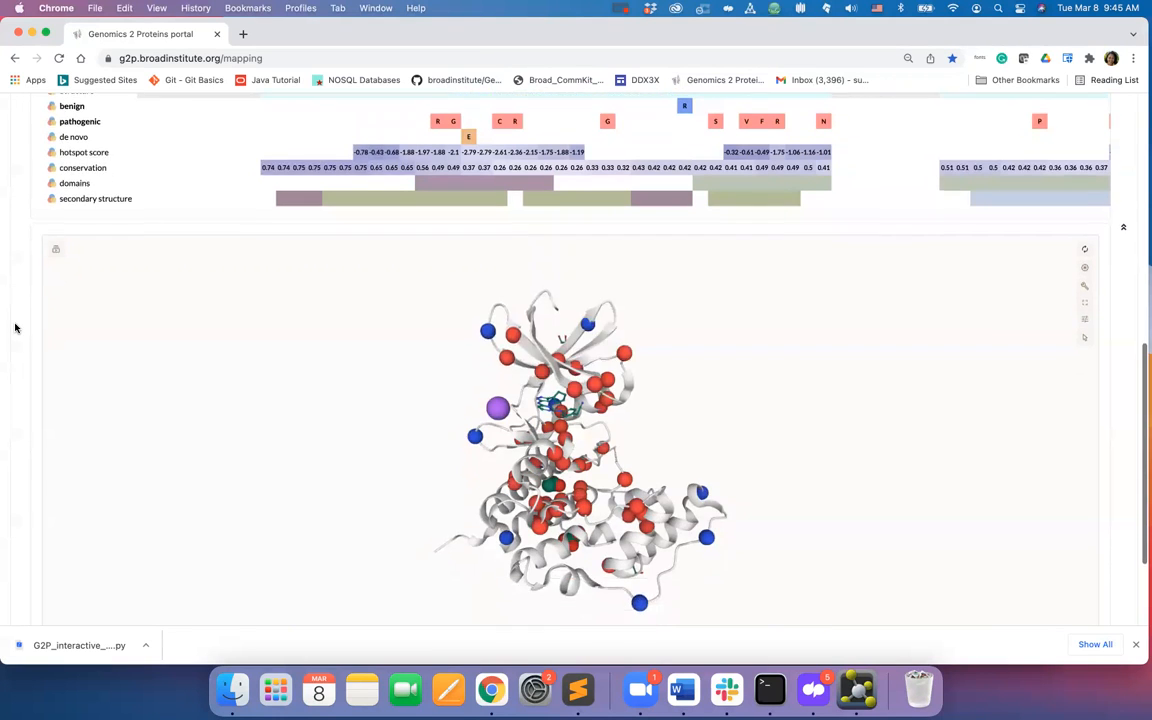
scroll(15, 328, "up", 3)
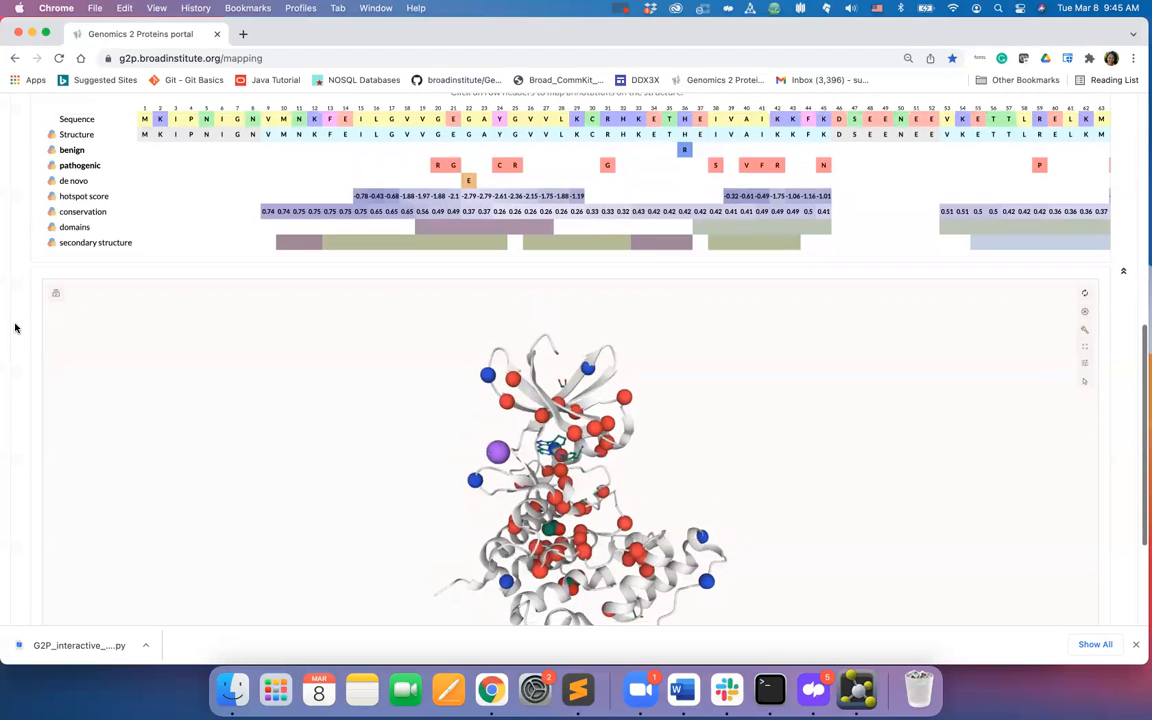
left_click(74, 202)
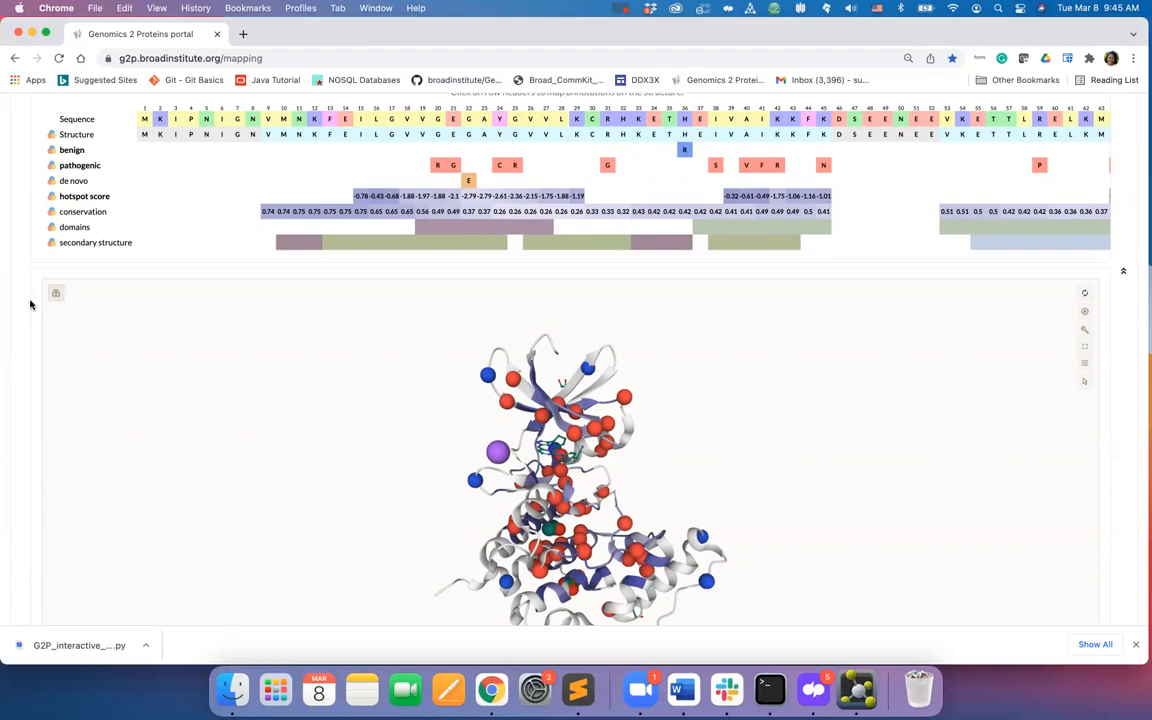
- Change the hotspot score's minimum and maximum colours to purple shades
scroll(17, 322, "down", 2)
scroll(17, 322, "up", 3)
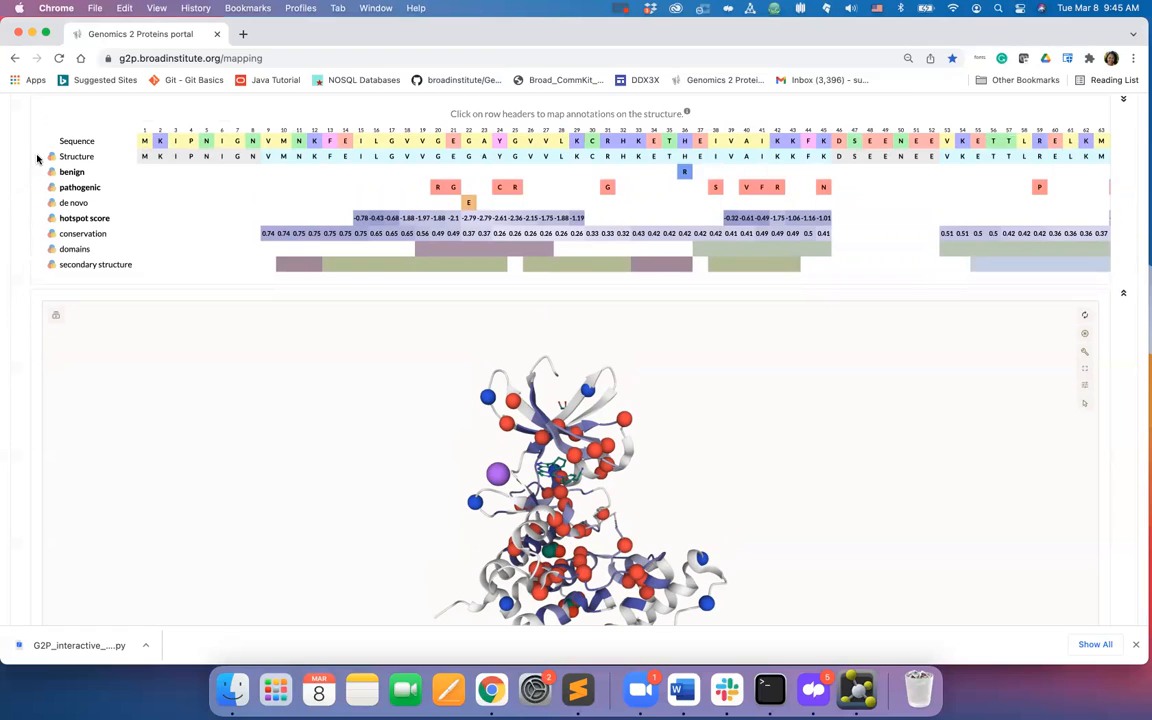
left_click(51, 219)
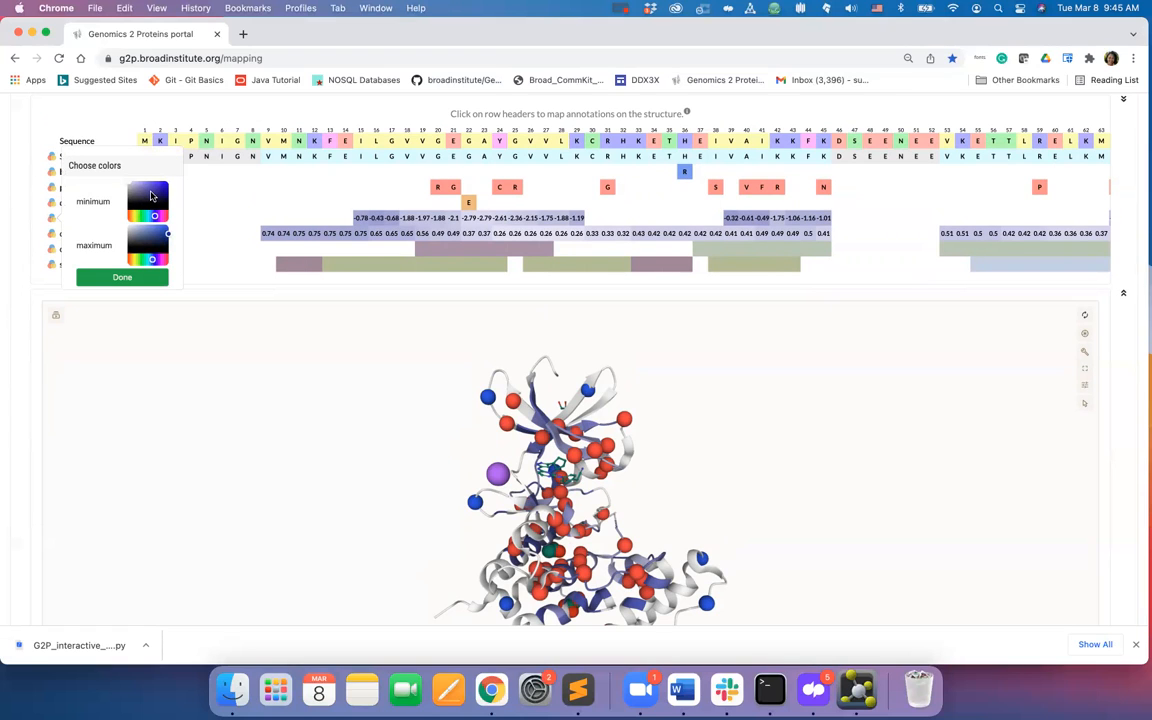
left_click(159, 262)
left_click(159, 216)
left_click_drag(168, 235, 169, 228)
left_click(140, 281)
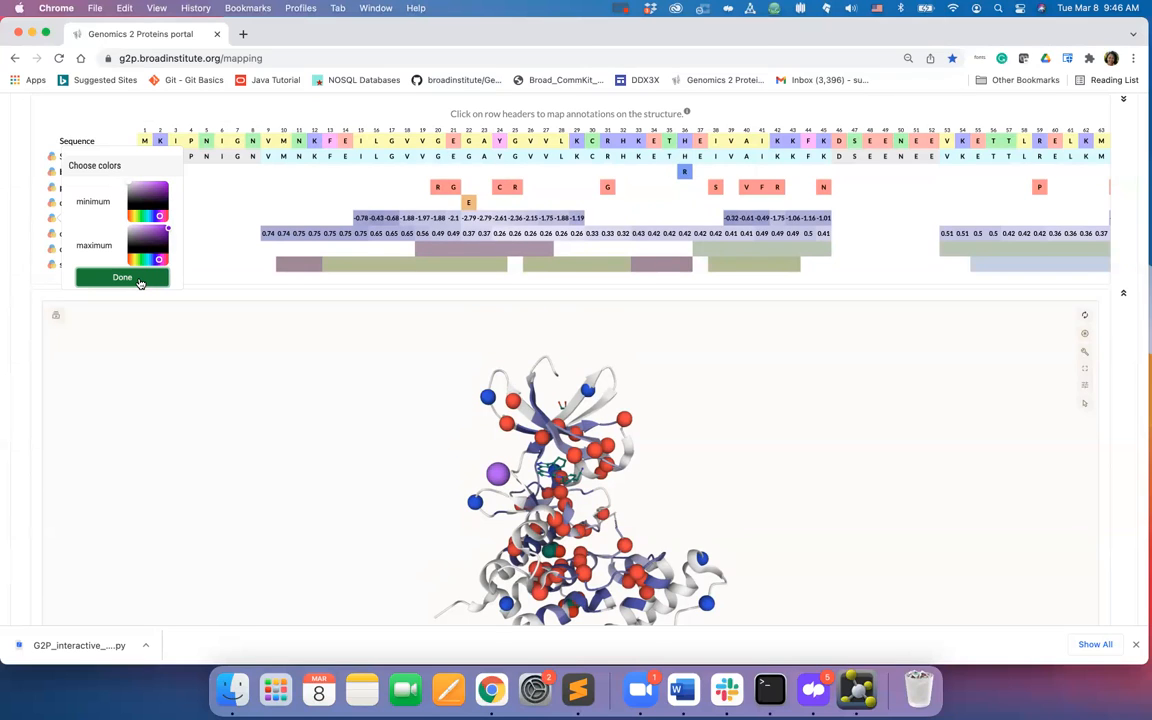
left_click(140, 281)
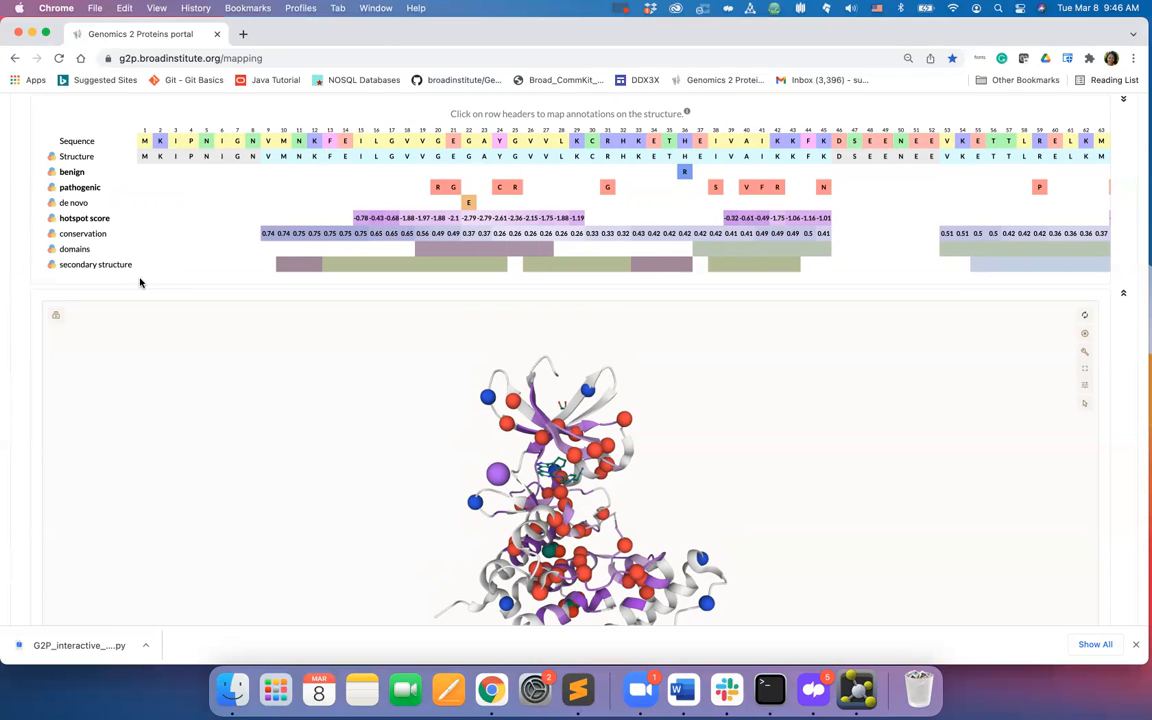
- Remove the benign and pathogenic variants from the structure, leaving only the hotspot score shown
scroll(5, 288, "down", 3)
scroll(5, 290, "up", 2)
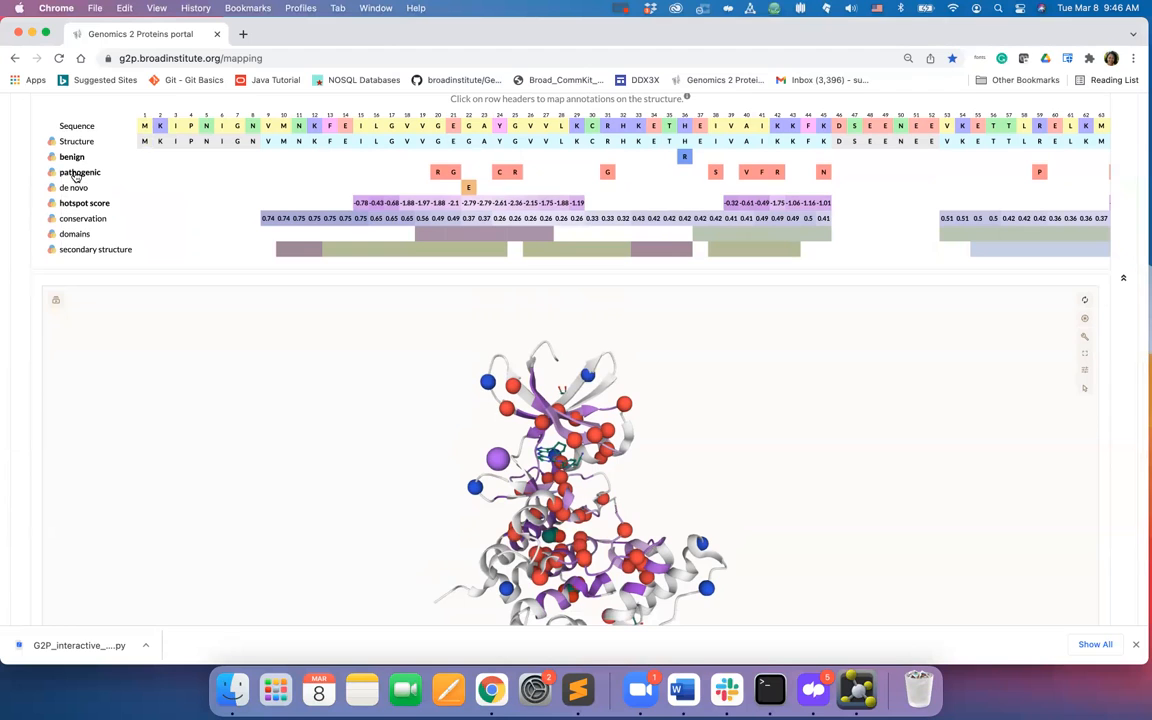
left_click(72, 158)
scroll(19, 334, "down", 3)
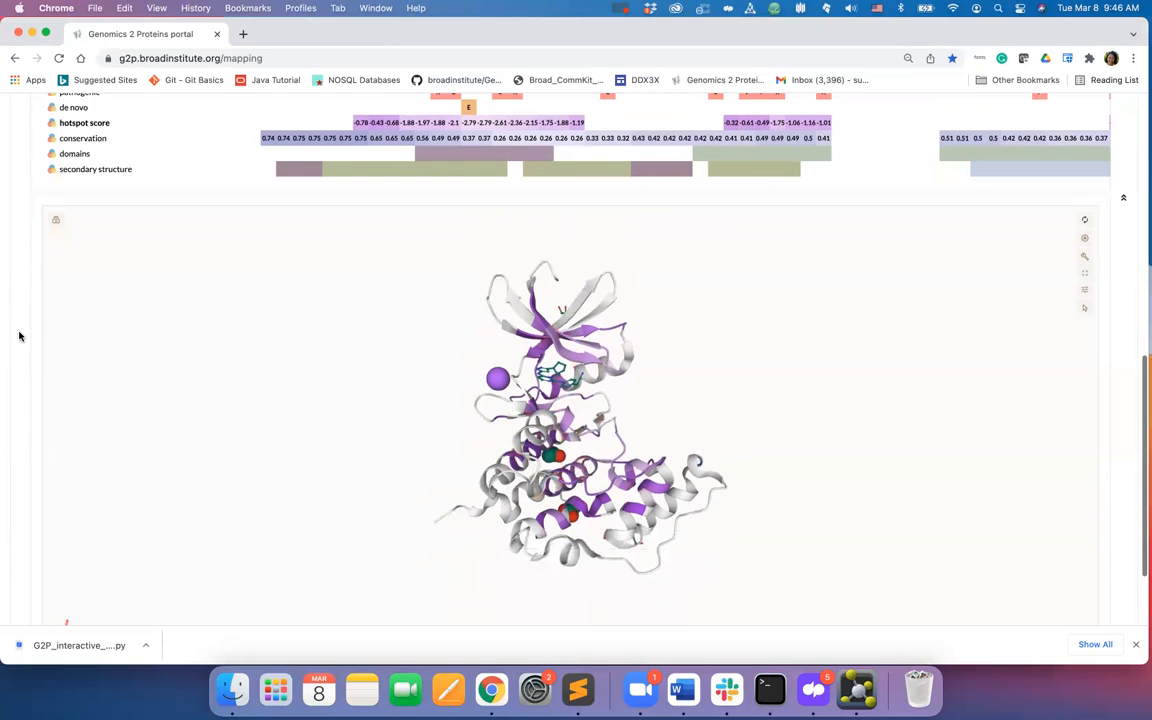
scroll(19, 336, "up", 1)
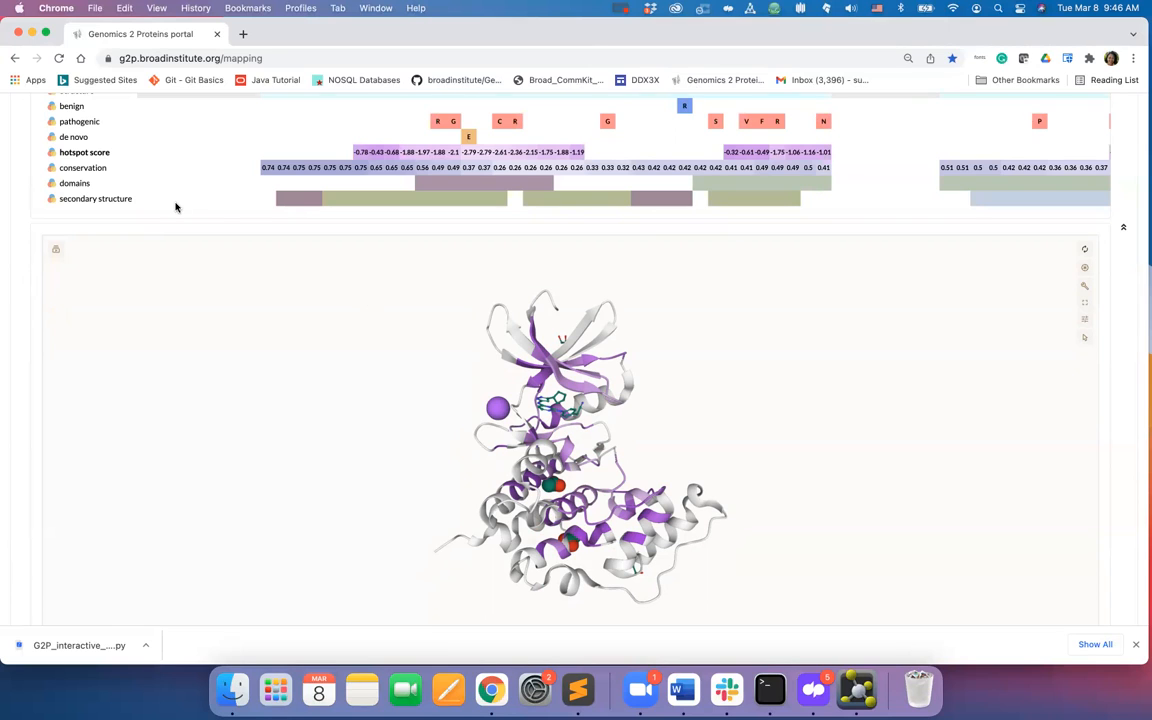
- Map the domains onto the structure and colour the ATP-binding domain yellow and the protein-kinase domain cyan
left_click(67, 185)
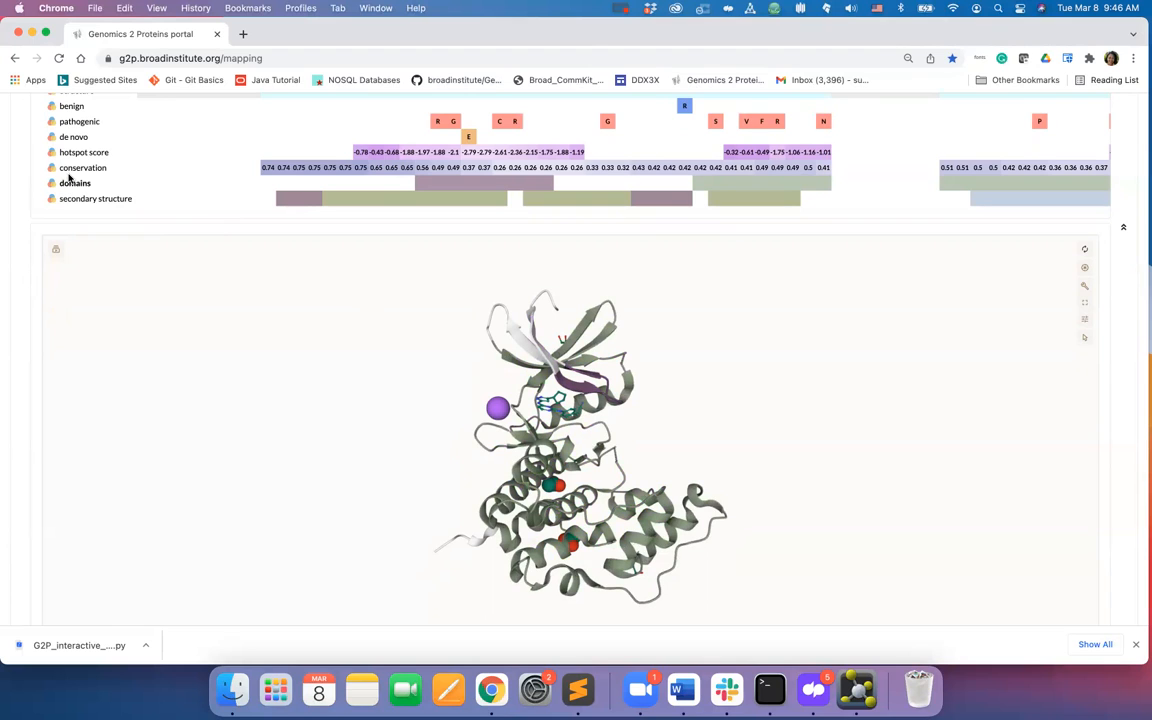
left_click(51, 187)
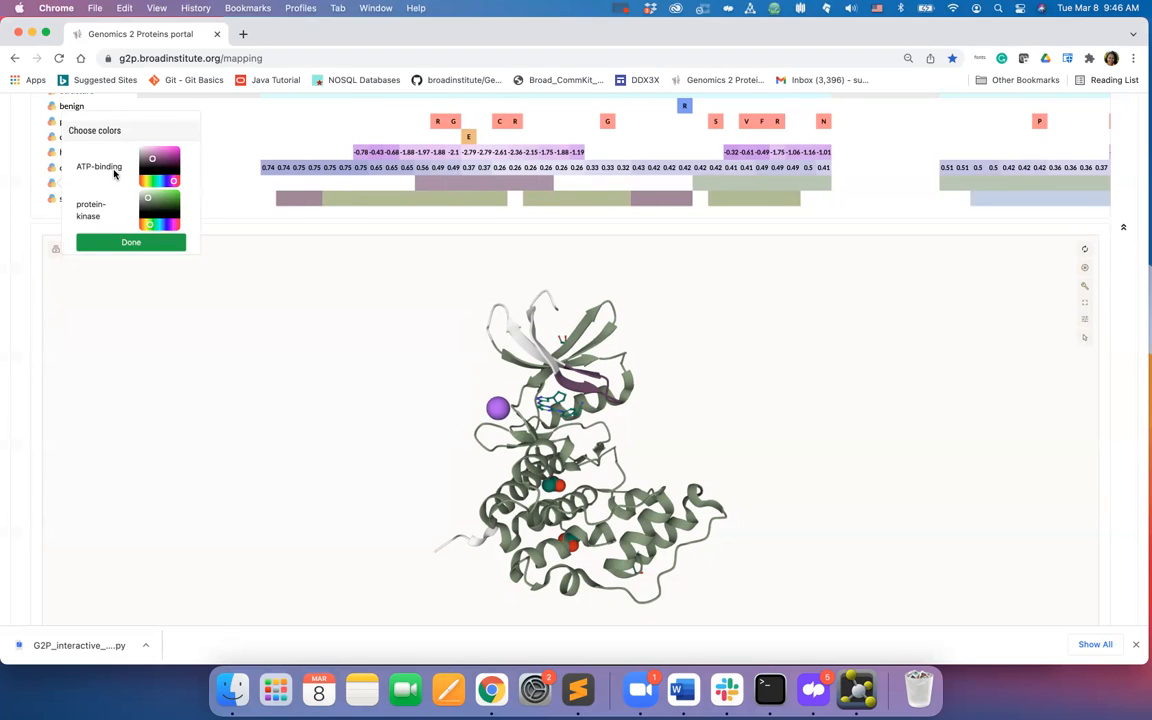
left_click(146, 180)
left_click(175, 148)
left_click(160, 225)
left_click(176, 191)
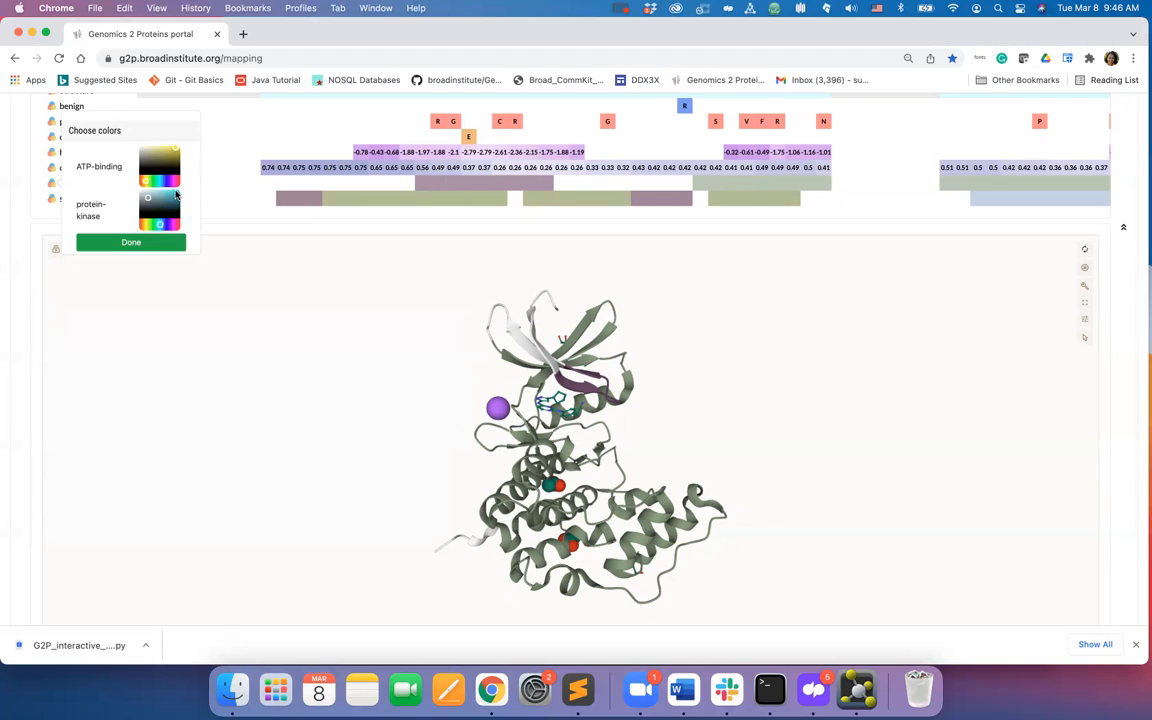
left_click(136, 243)
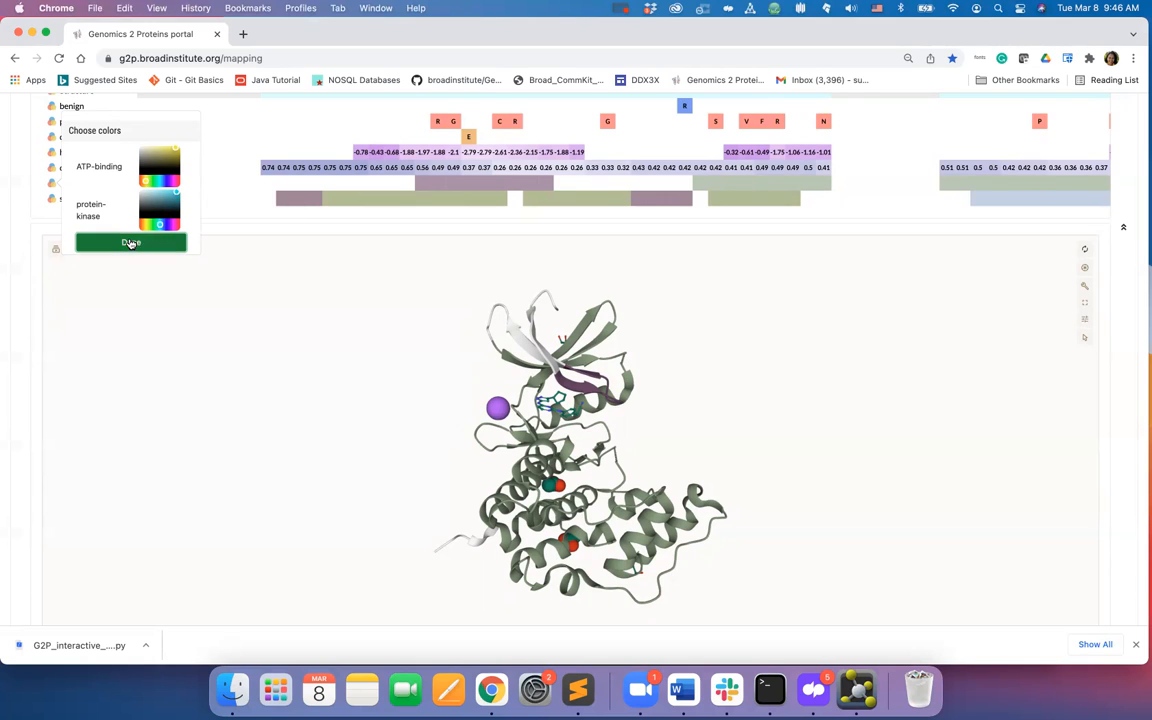
left_click(21, 217)
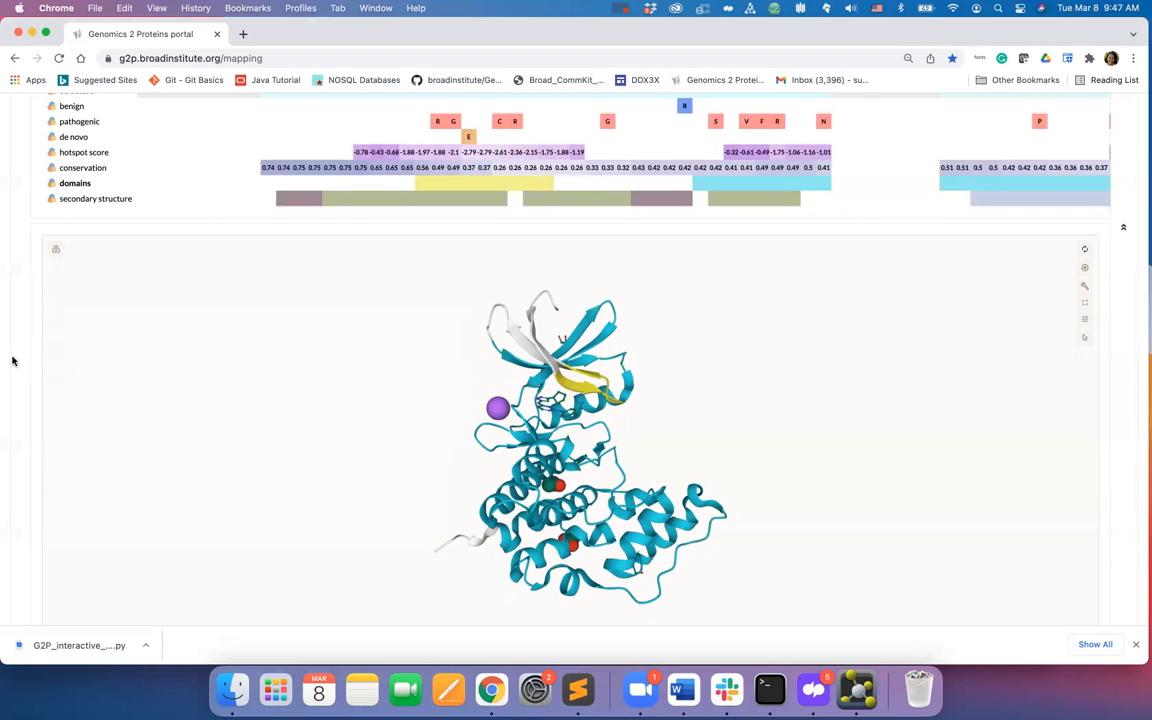
- Add the de novo variants to the structure alongside the domains
scroll(12, 361, "down", 1)
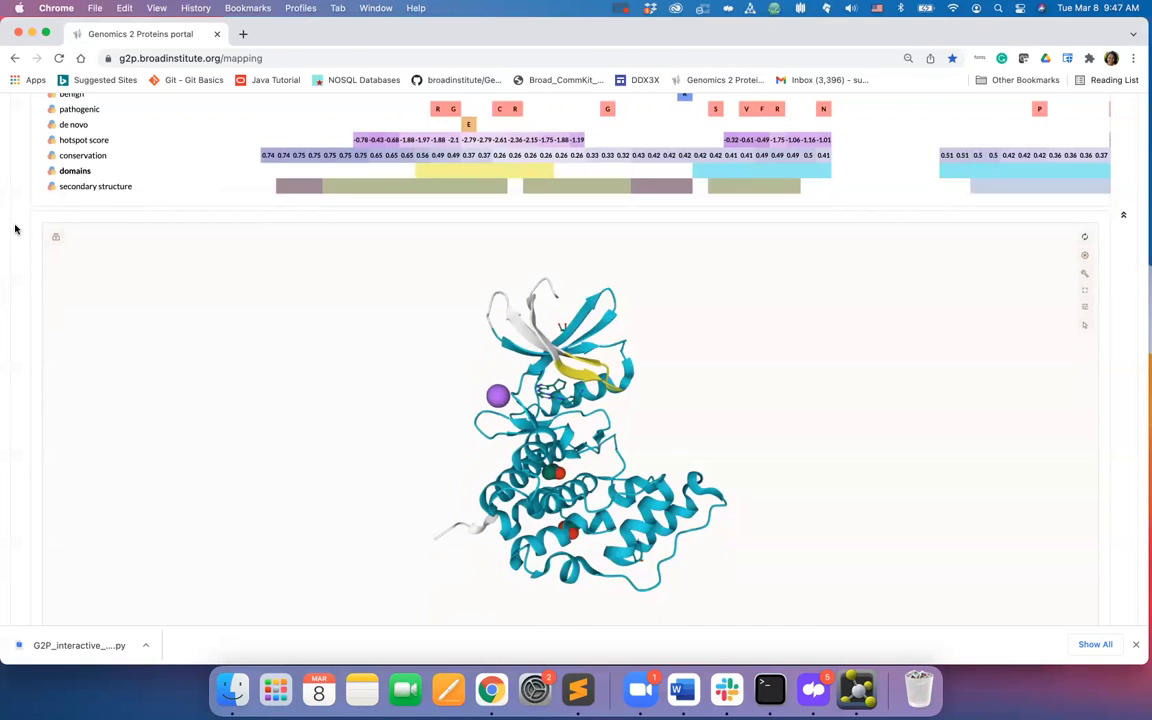
scroll(15, 229, "up", 5)
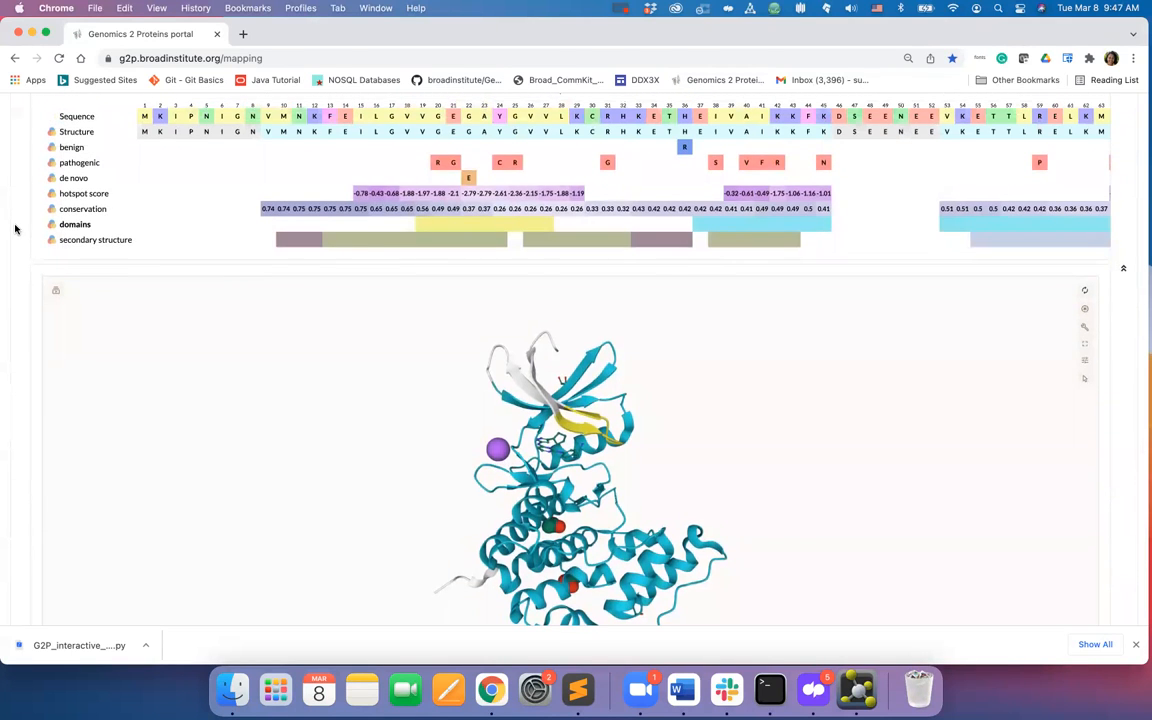
scroll(15, 229, "up", 1)
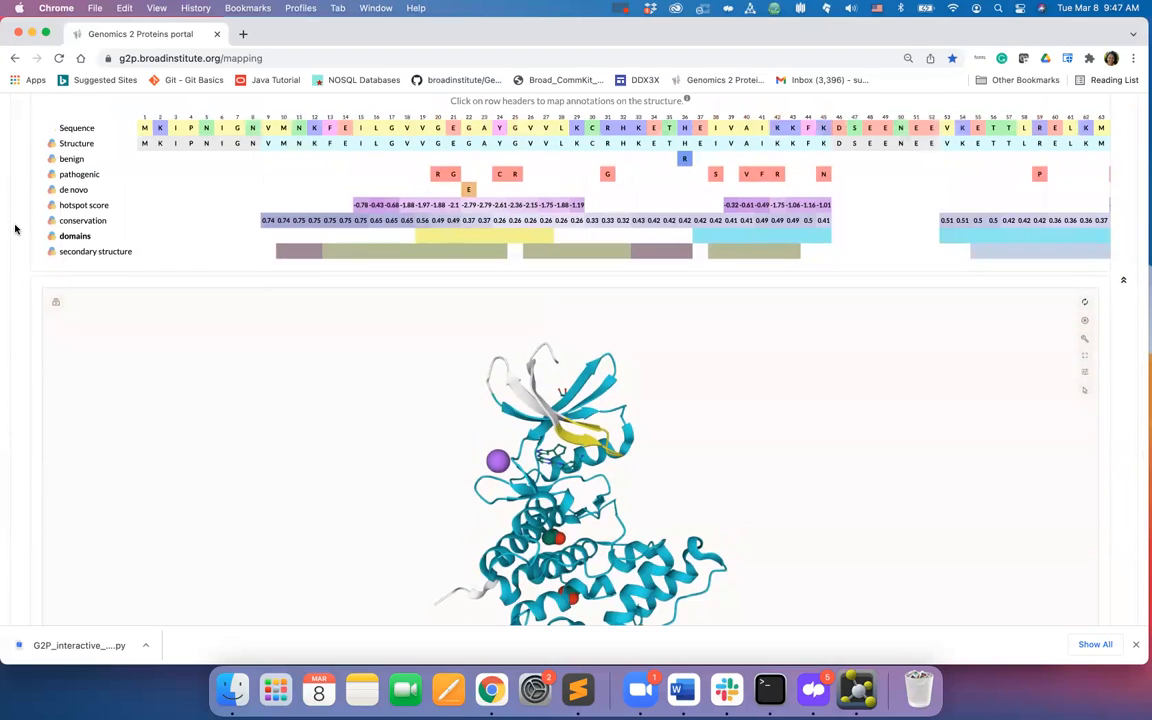
left_click(76, 191)
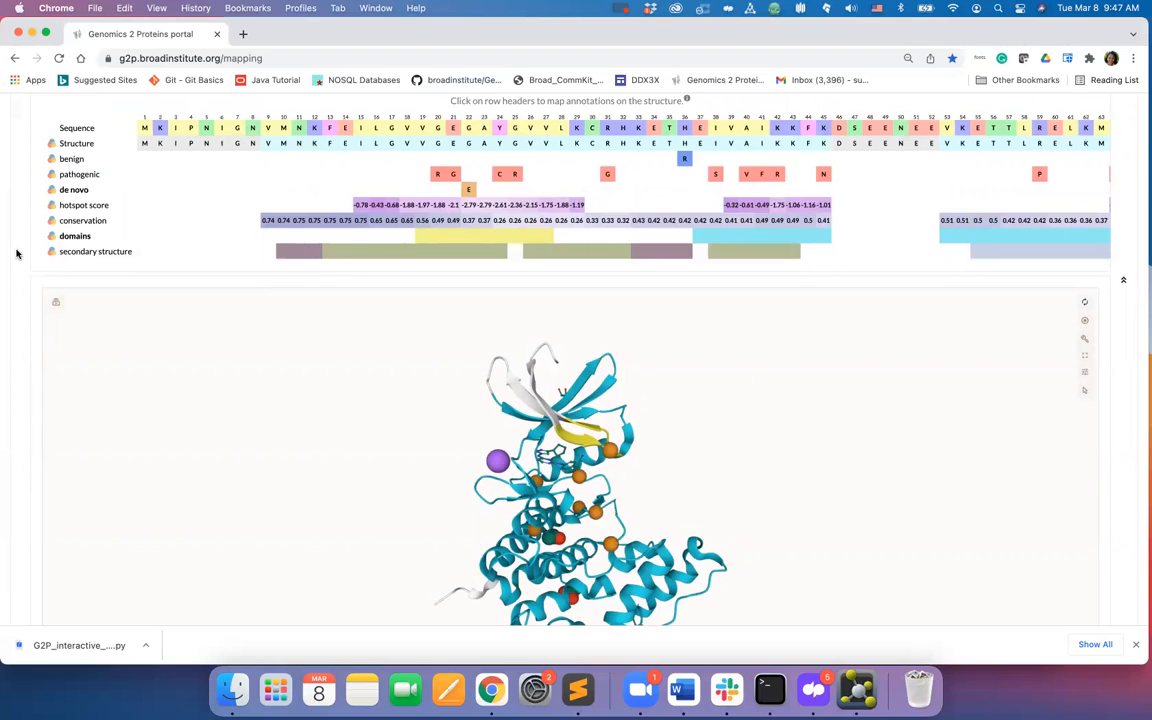
scroll(16, 253, "down", 4)
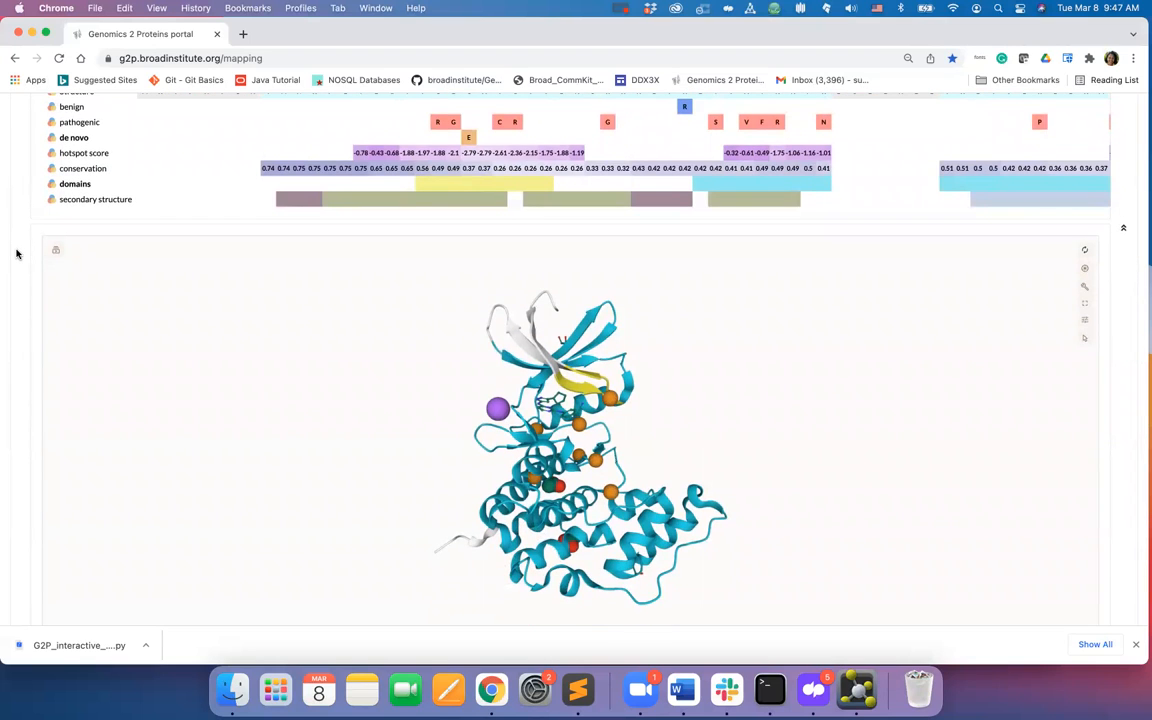
left_click_drag(756, 473, 733, 481)
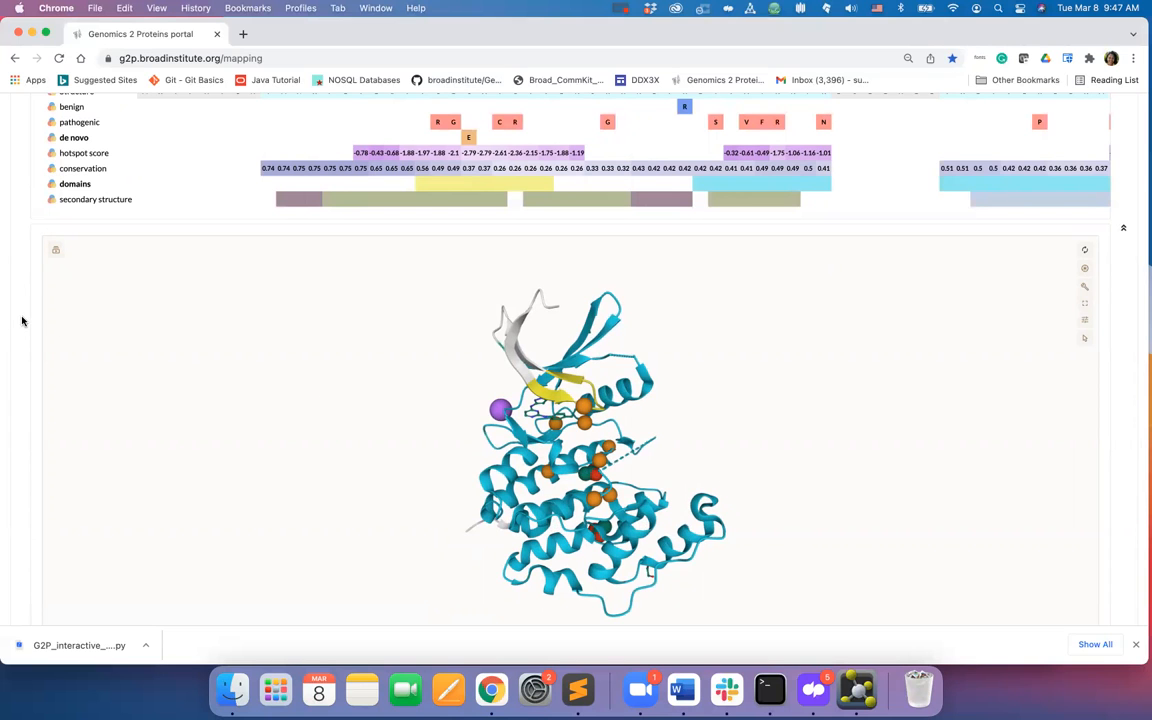
- Download the mapping as a PyMOL script and keep the downloaded file
scroll(22, 320, "up", 5)
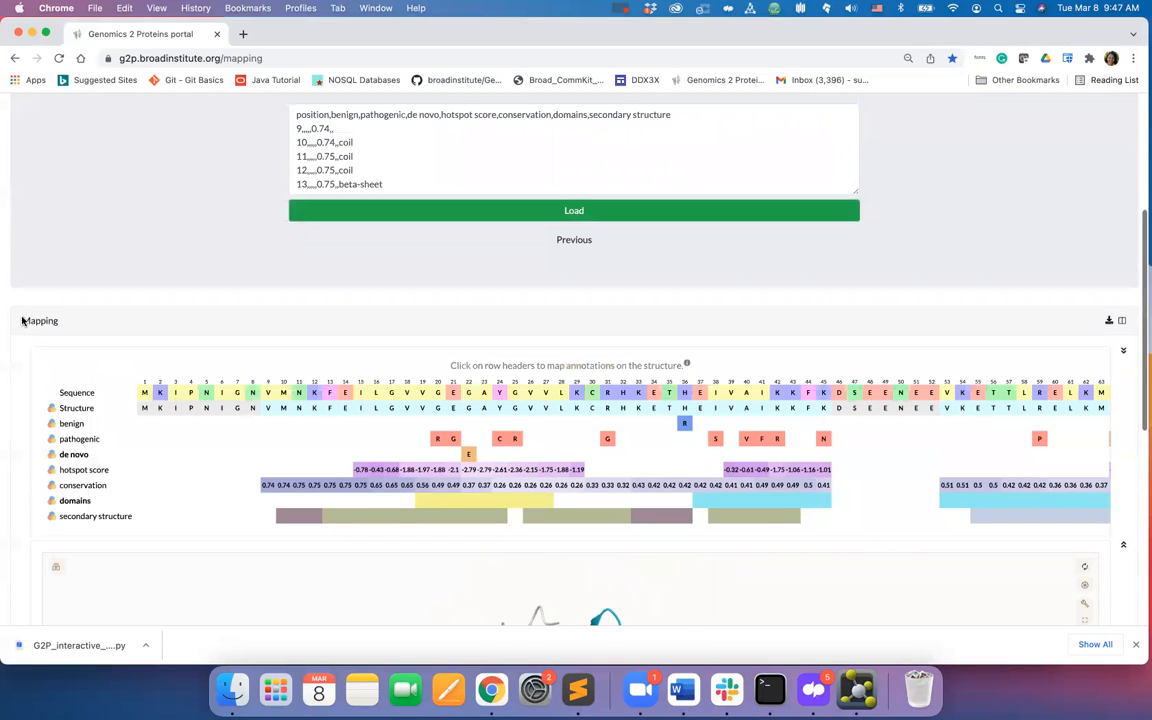
left_click(1109, 321)
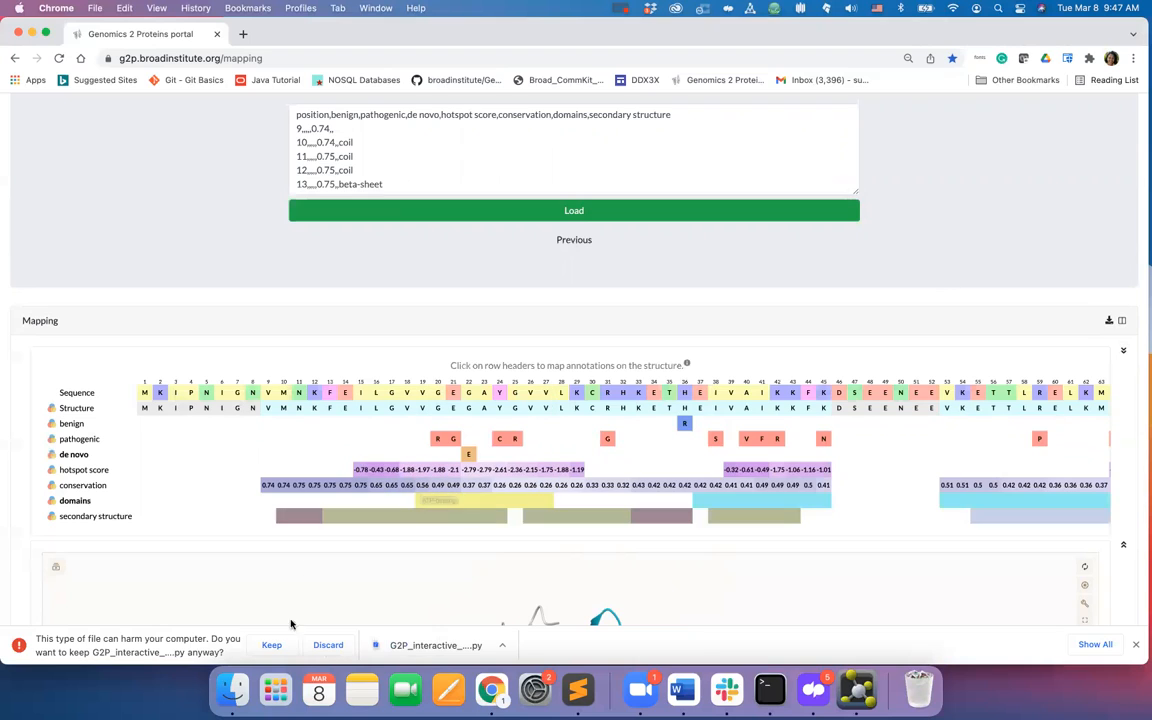
left_click(271, 645)
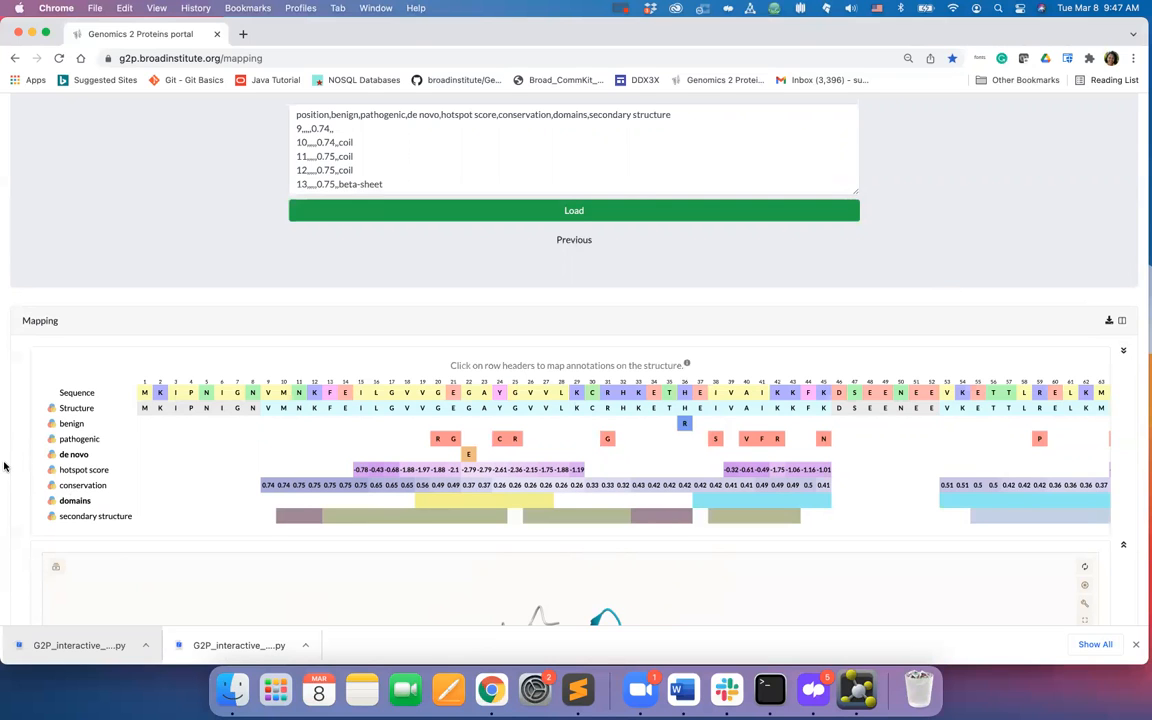
- Open the structure viewer's Screenshot / State panel
scroll(4, 466, "down", 4)
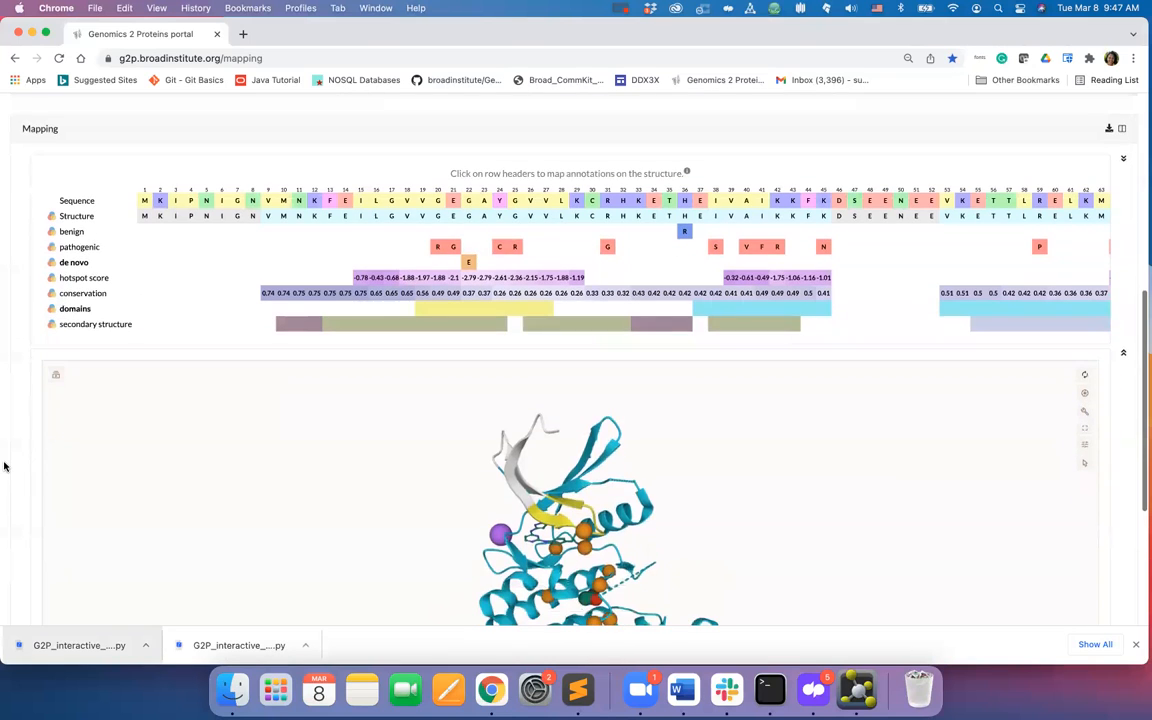
scroll(4, 466, "down", 4)
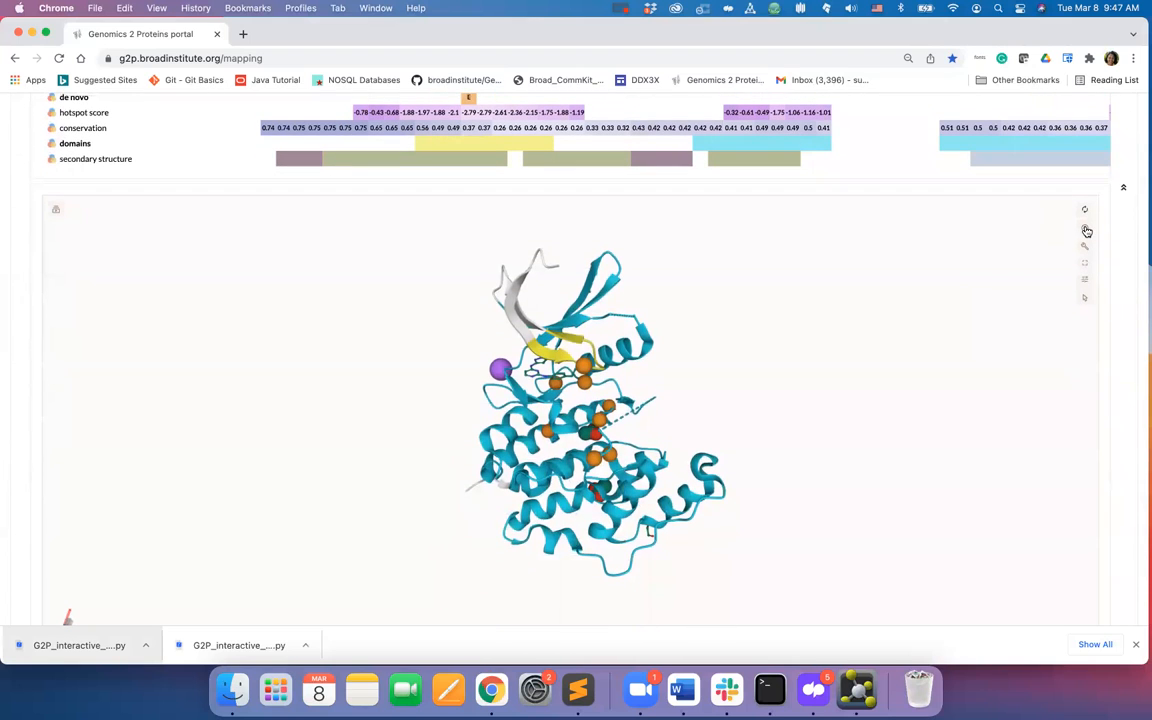
left_click(1085, 229)
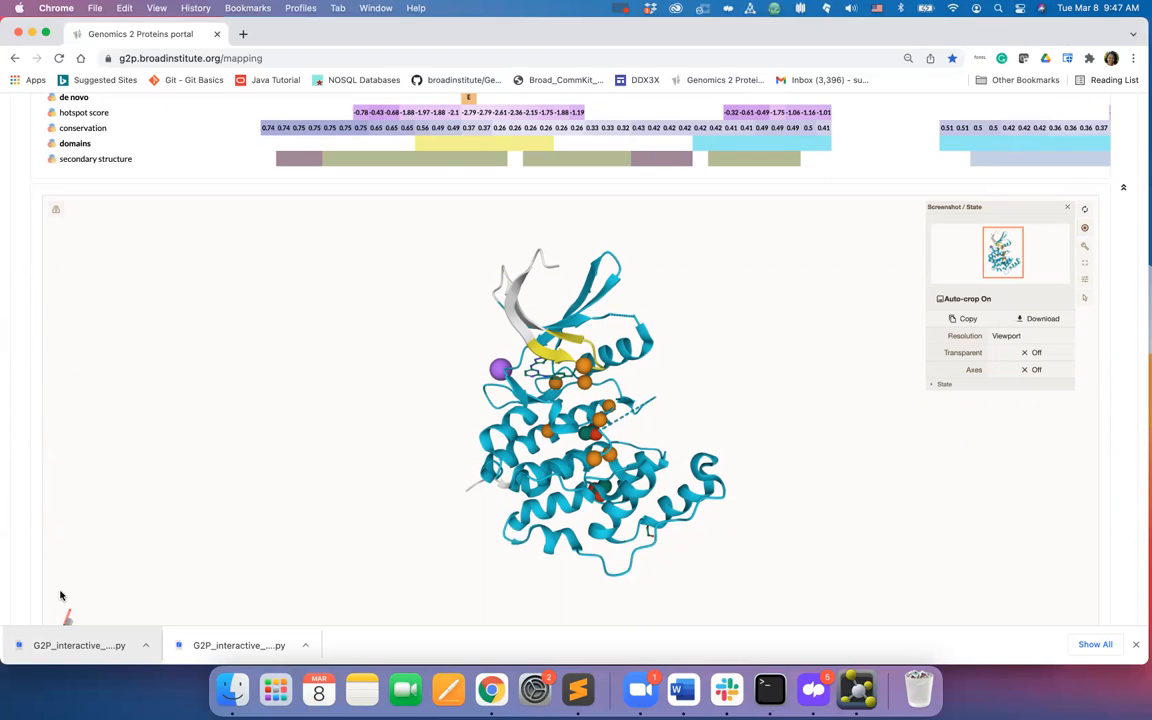
- Open the downloaded G2P_interactive_mapping_4bgq_A.py script in PyMOL from the Downloads folder
left_click(145, 648)
left_click(166, 628)
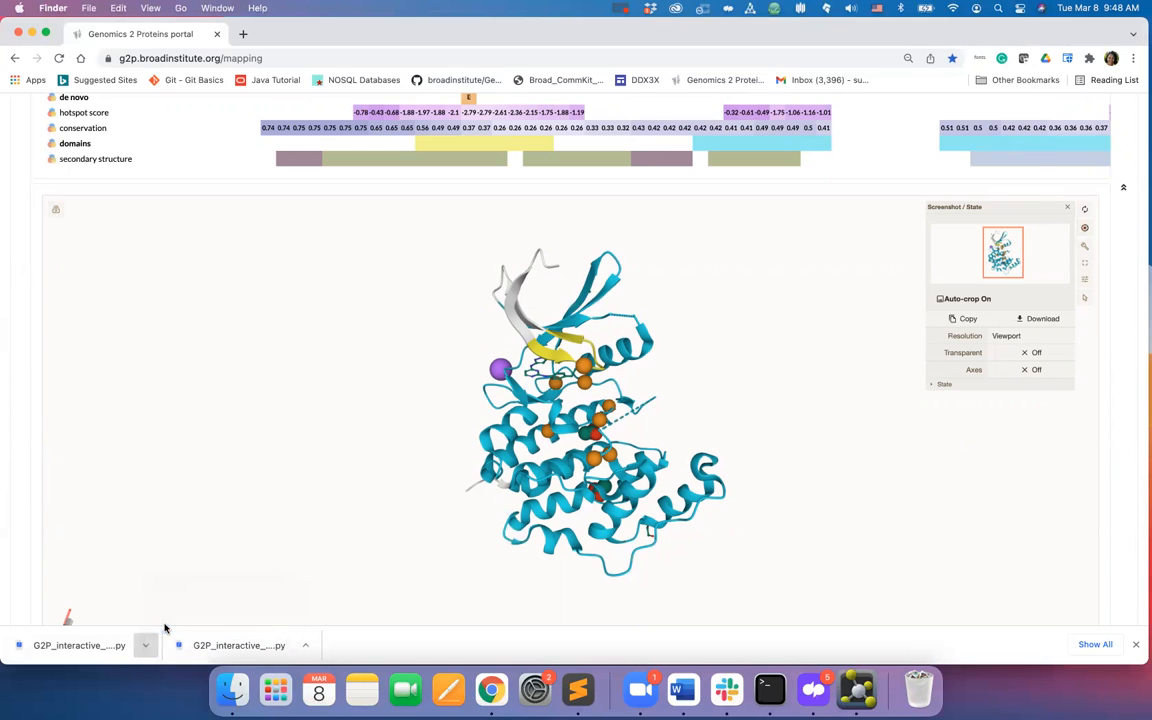
right_click(249, 168)
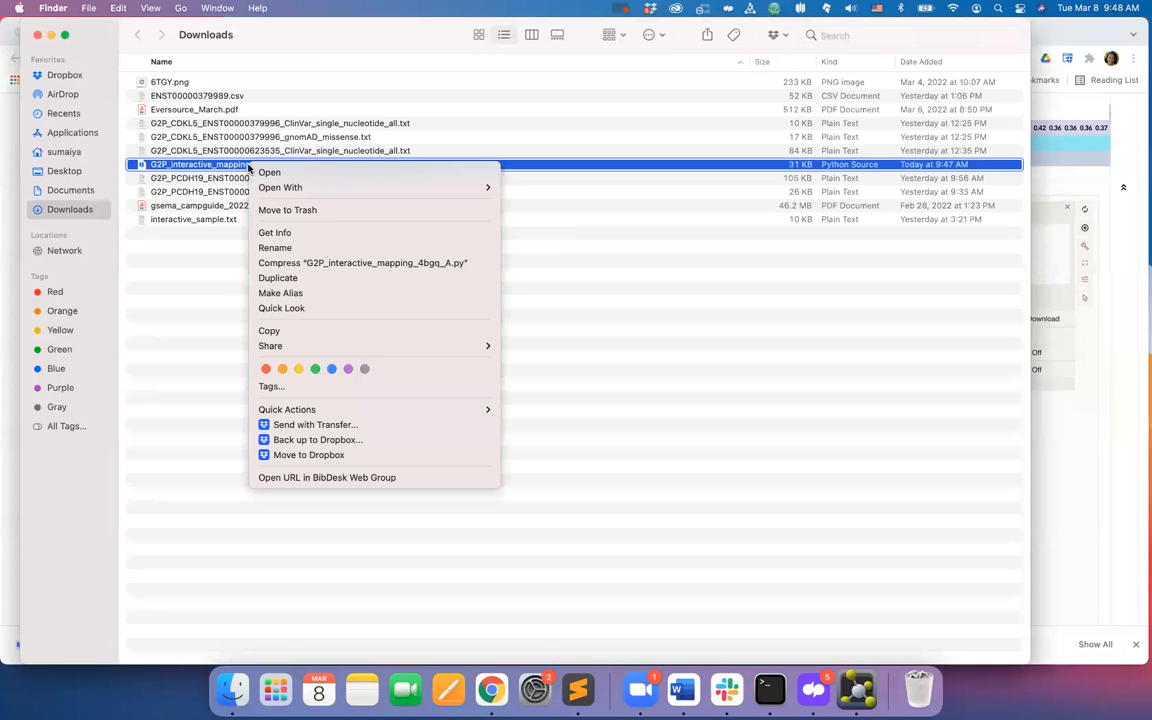
mouse_move(310, 187)
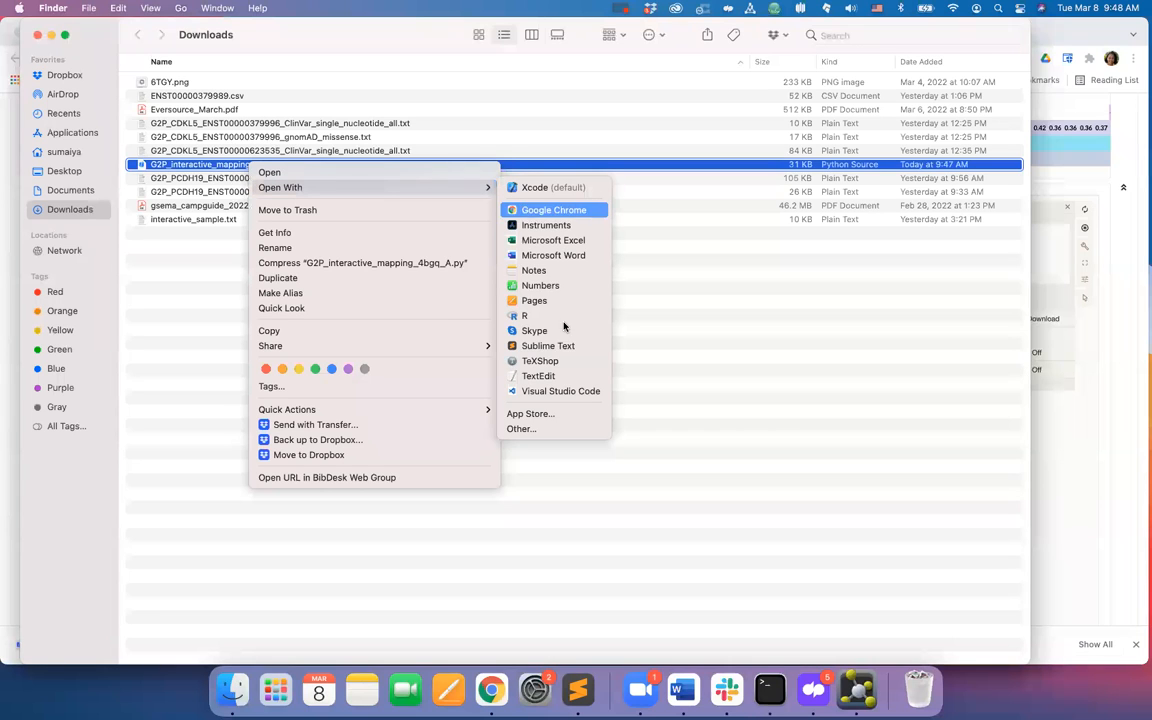
left_click(561, 430)
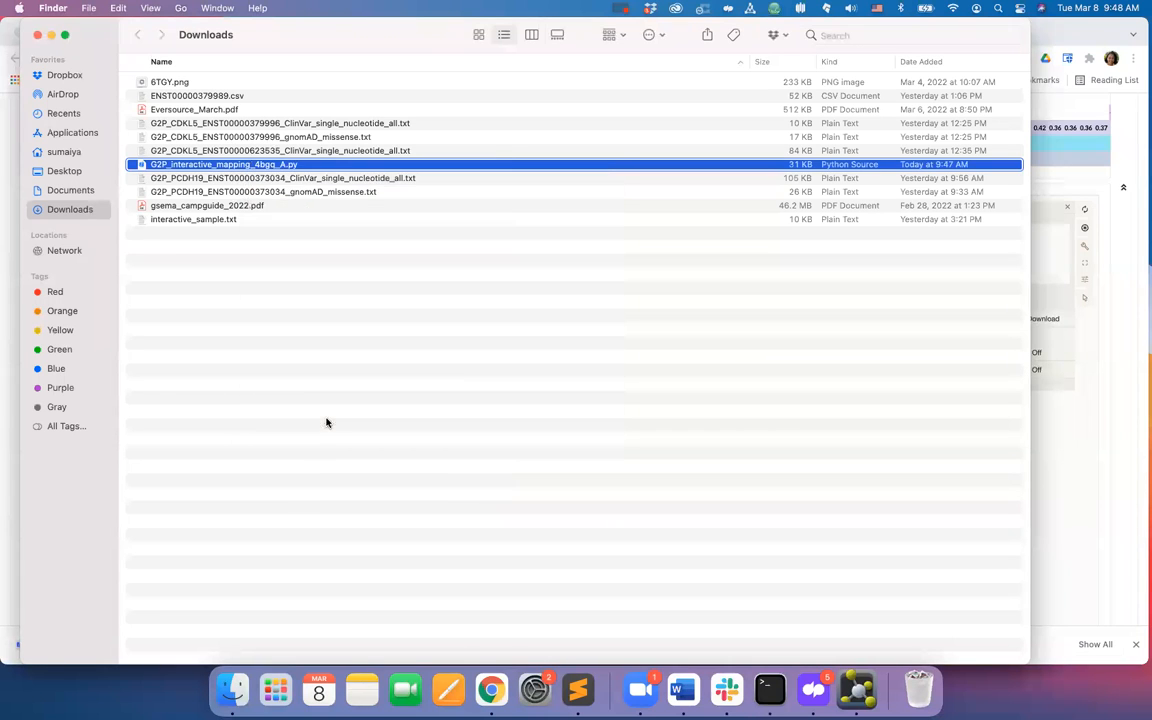
scroll(402, 403, "down", 10)
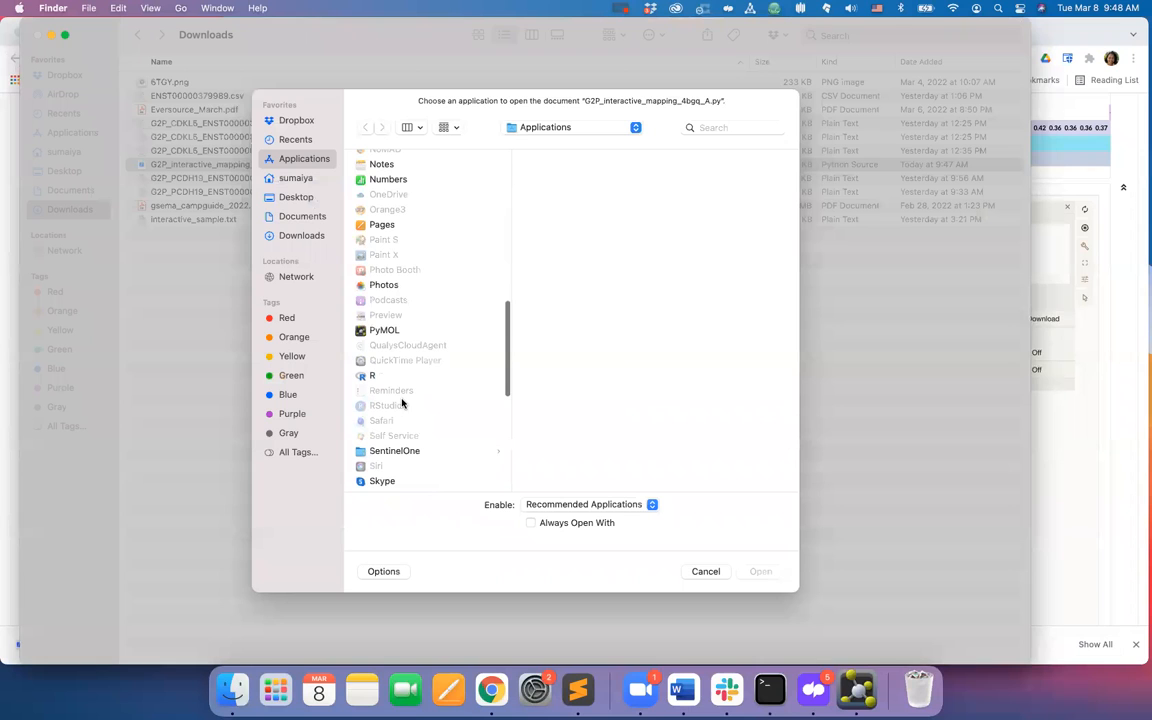
left_click(457, 333)
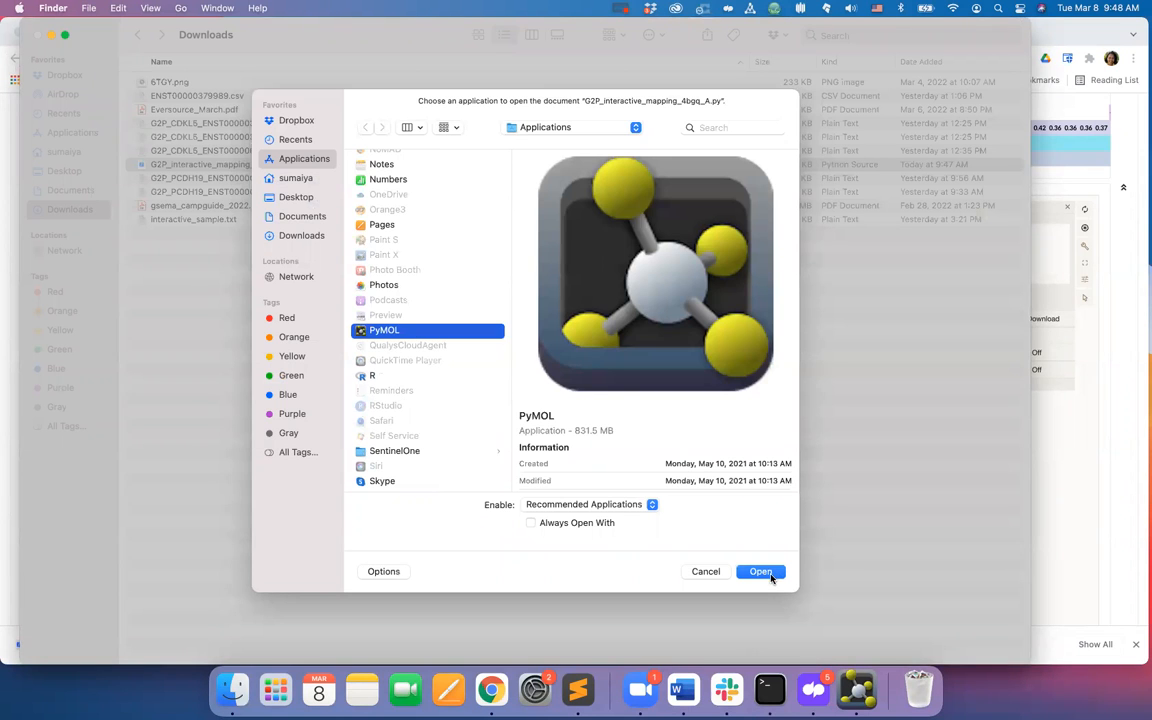
left_click(771, 572)
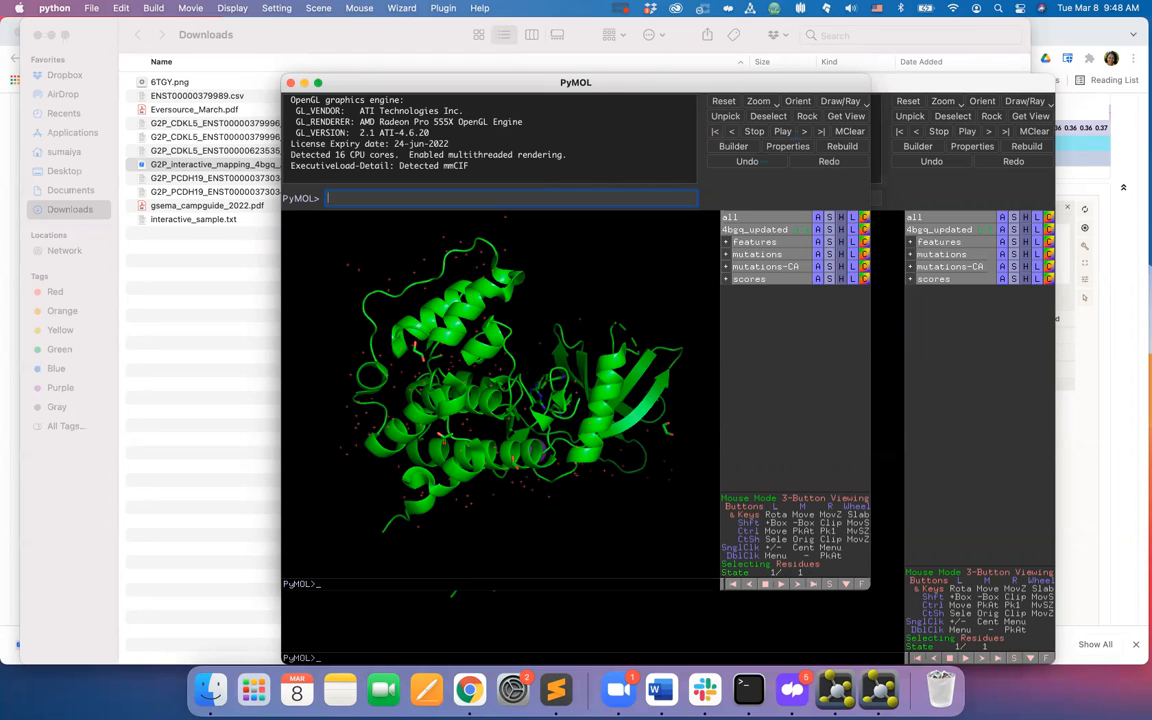
- Return to the portal and open the Tutorials section of its documentation
left_click(469, 688)
scroll(16, 315, "up", 5)
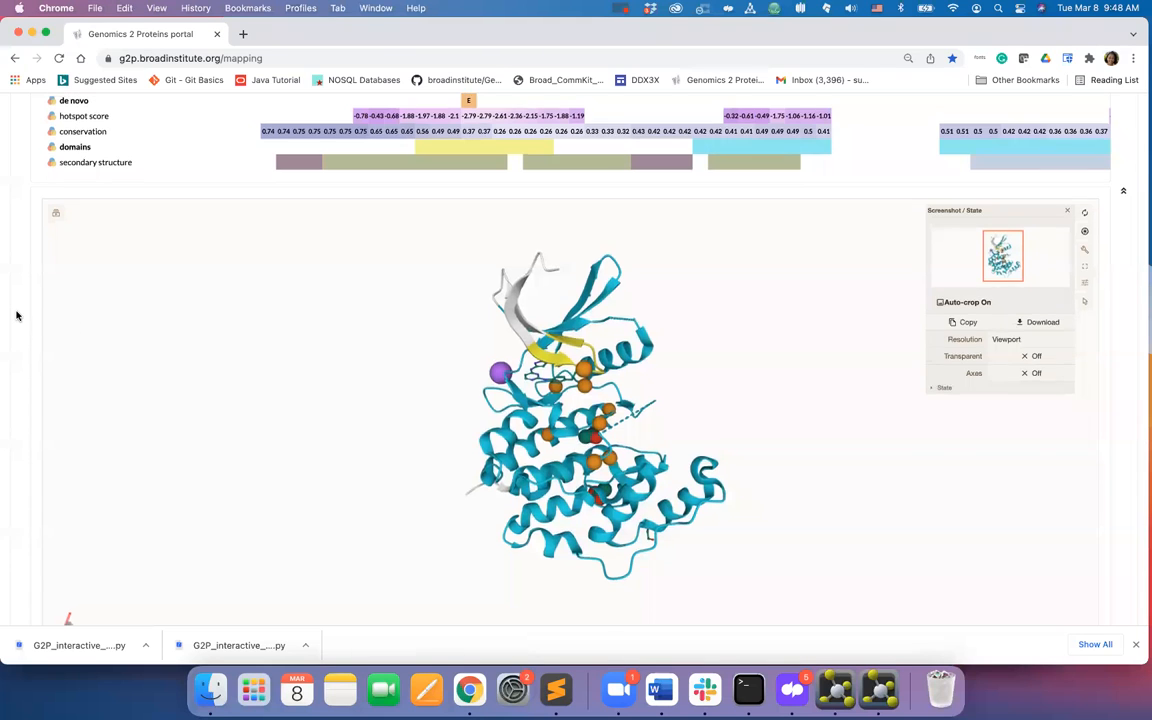
scroll(16, 315, "up", 3)
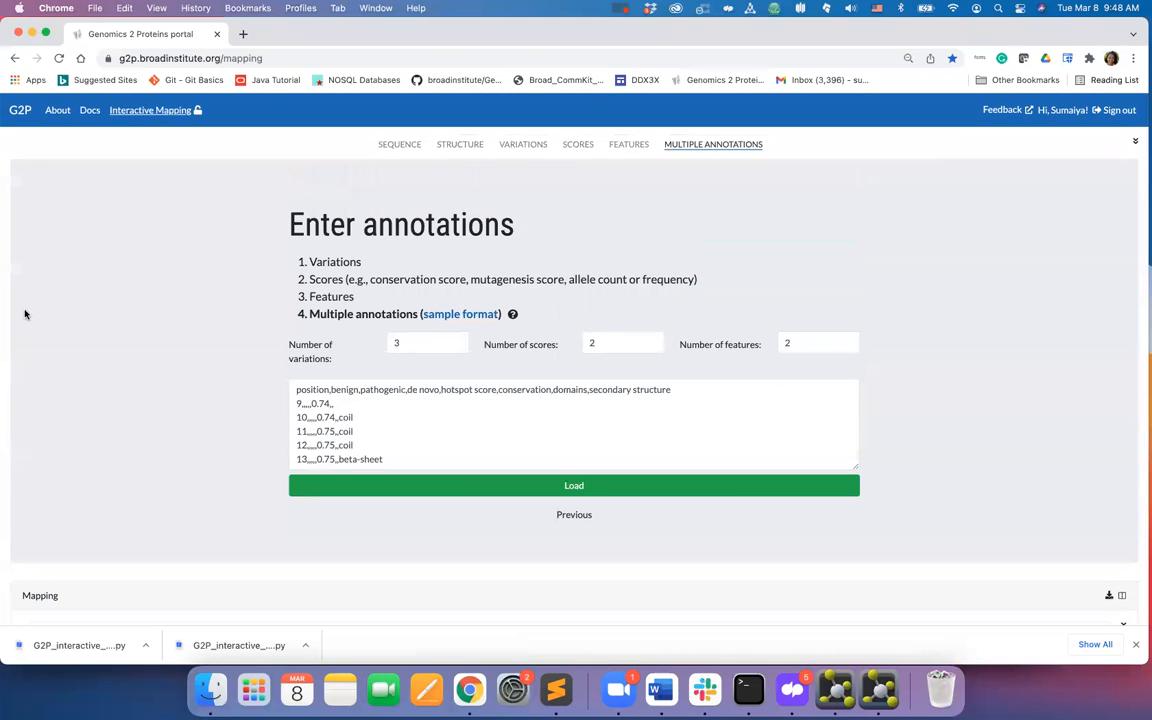
left_click(56, 109)
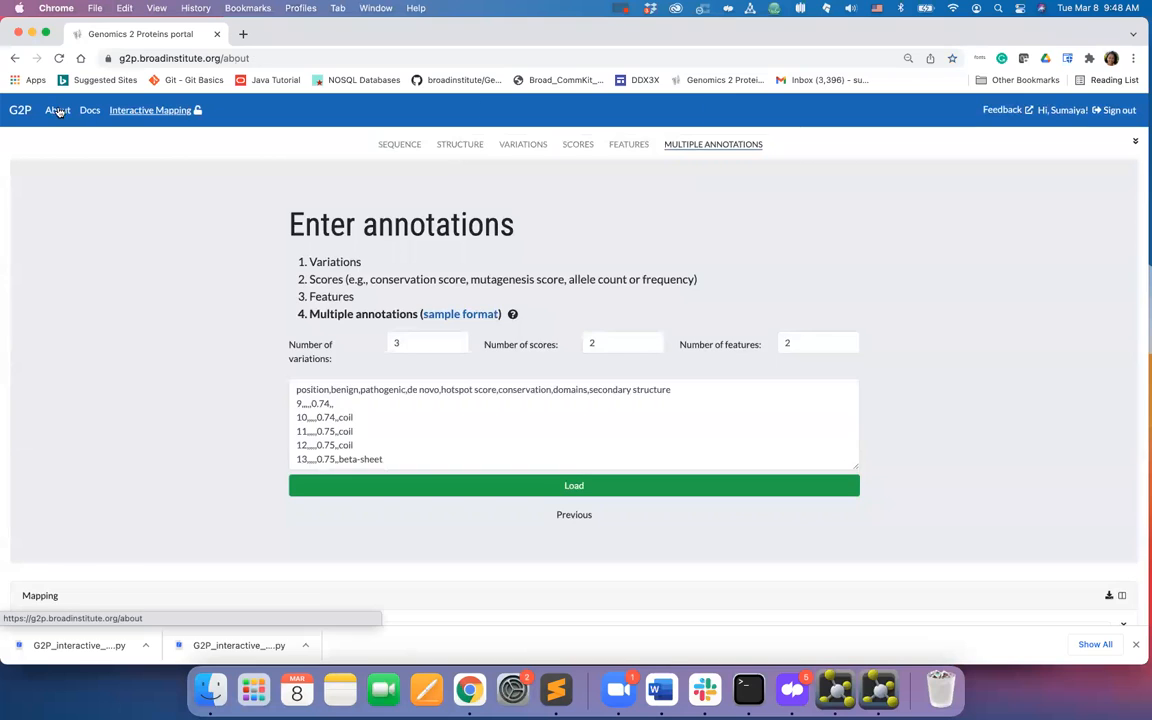
left_click(90, 112)
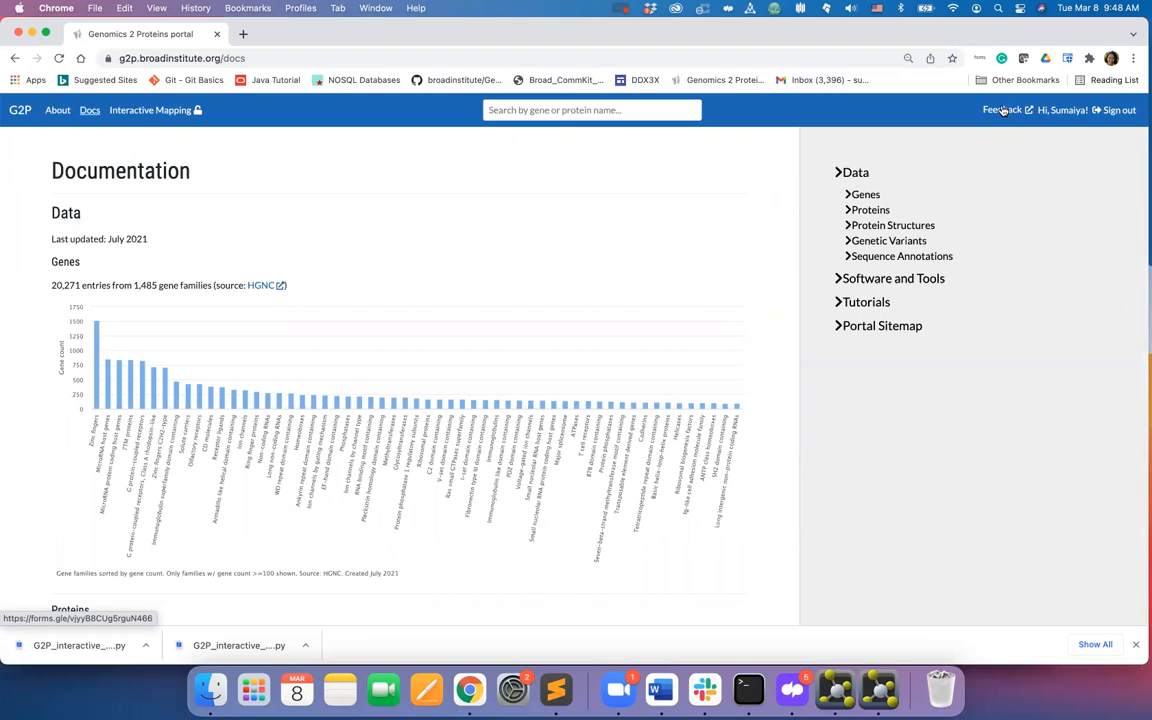
left_click(843, 305)
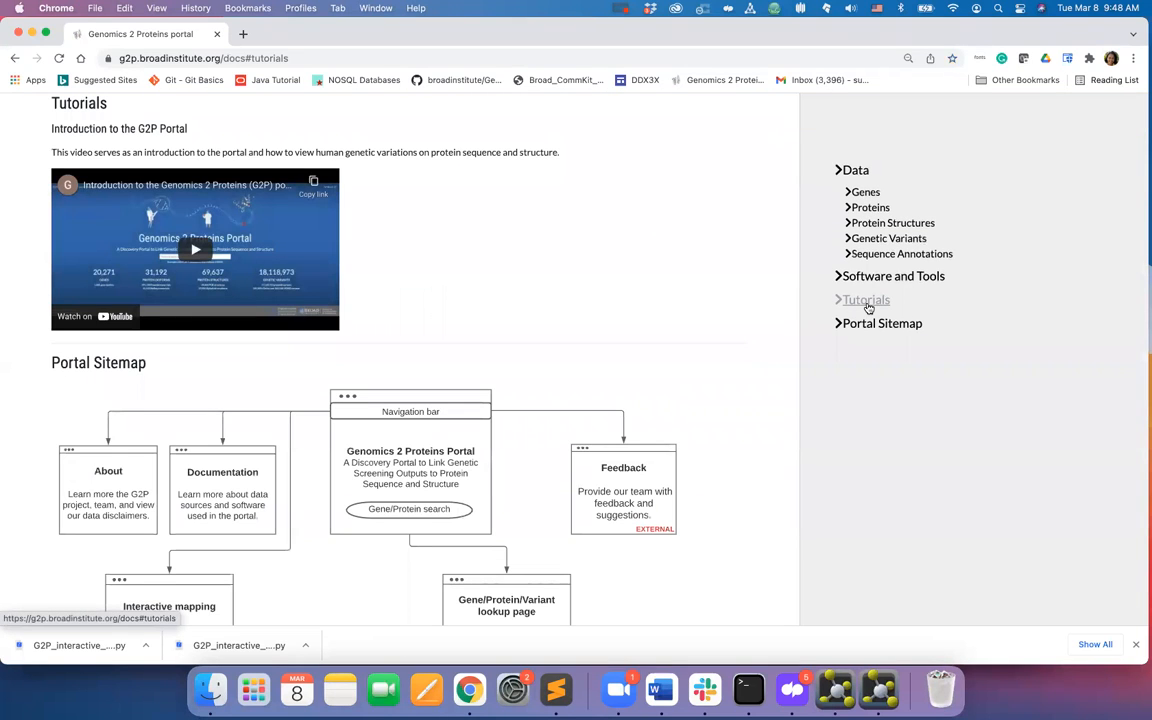